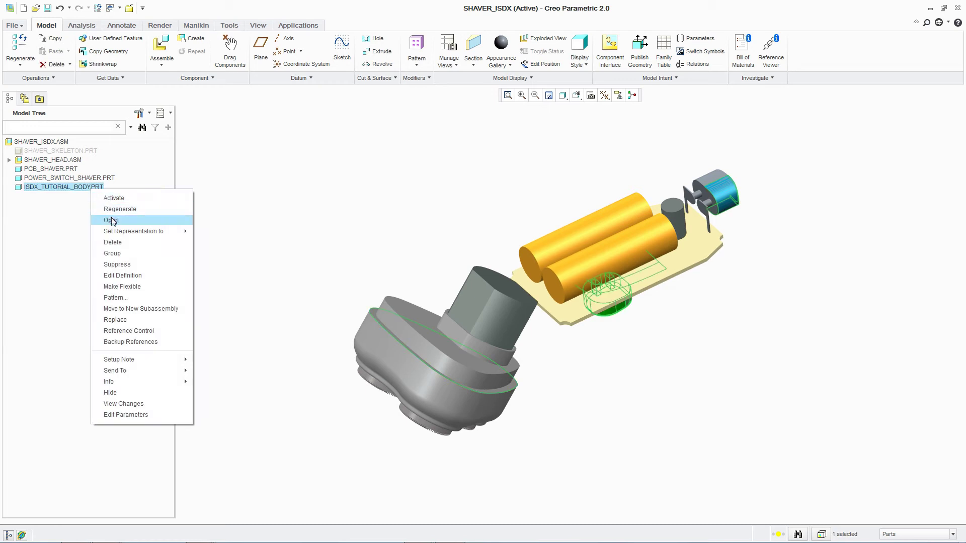
Step: Open the ISDX_TUTORIAL_BODY part from the shaver assembly and start the Images tool
left_click(112, 220)
left_click(222, 25)
left_click(276, 78)
left_click(282, 90)
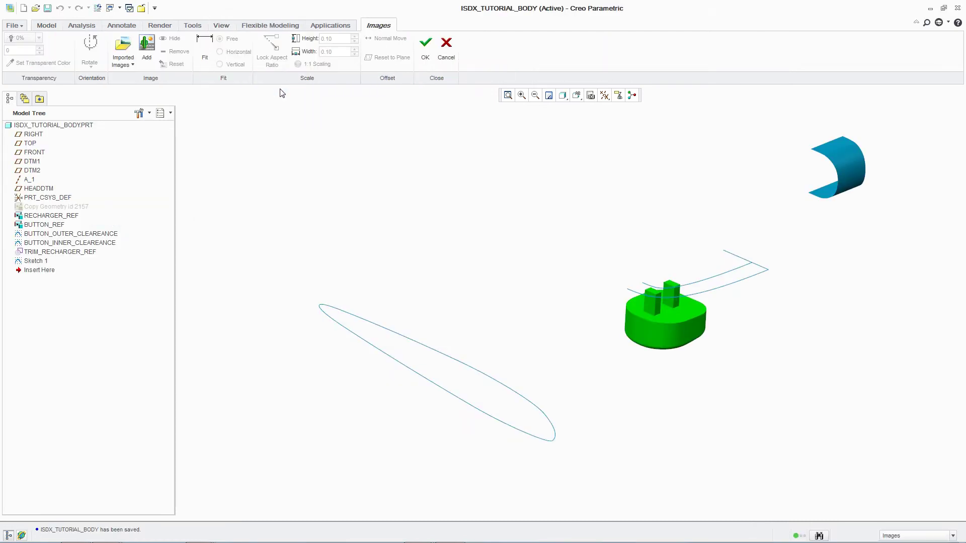
Step: Place the side concept image on the FRONT plane and scale it proportionally to about 157 wide, matching the reference geometry
left_click(149, 51)
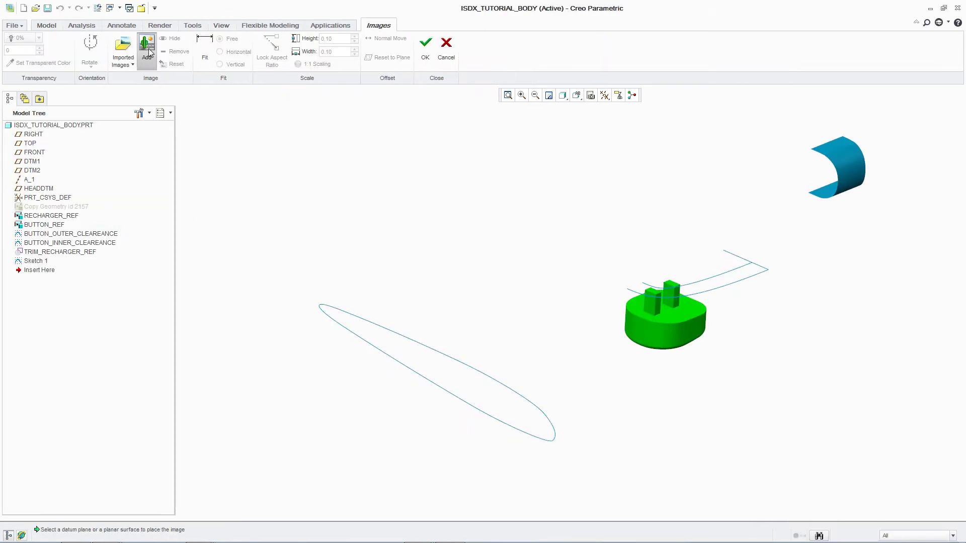
left_click(43, 153)
double_click(395, 198)
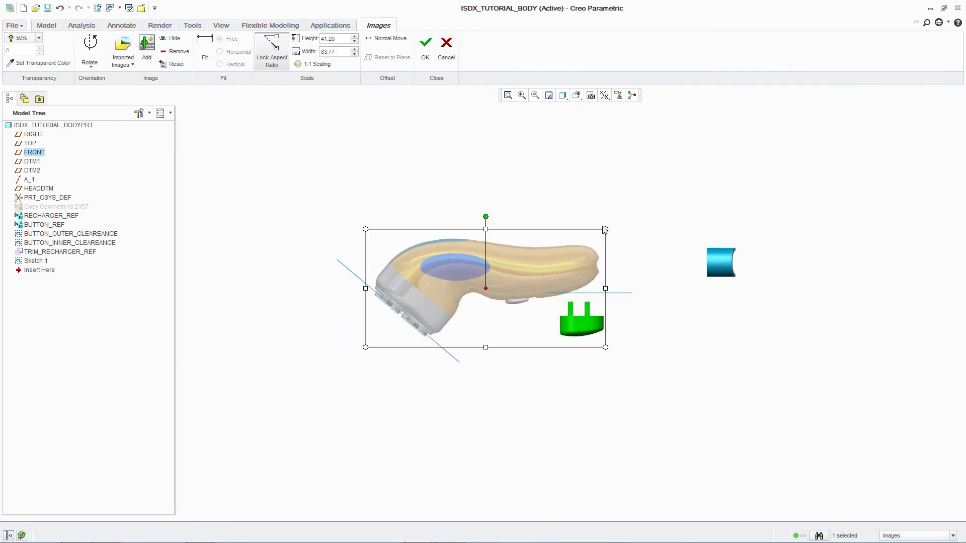
left_click_drag(605, 230, 749, 192)
Step: Place the top concept image on the TOP plane and finish the image setup
left_click(148, 61)
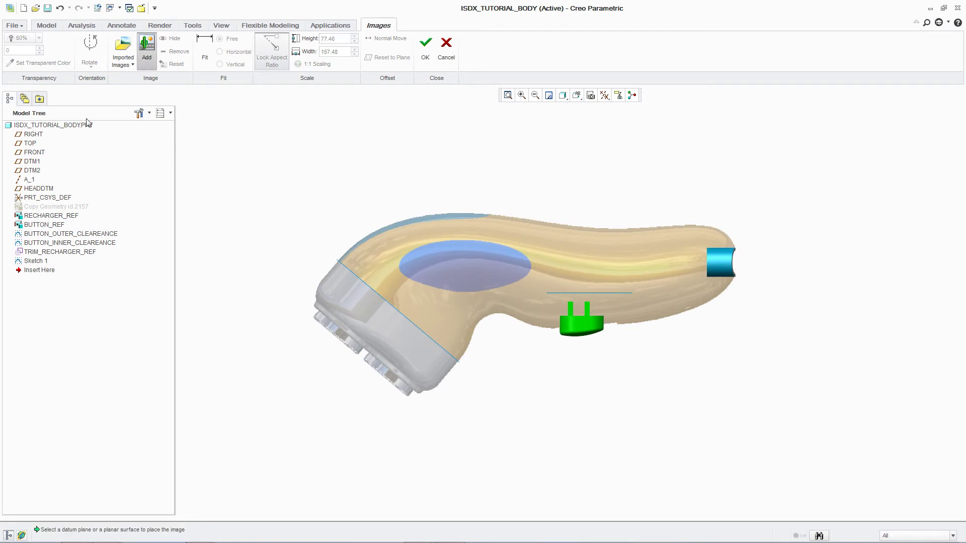
left_click(28, 145)
double_click(391, 200)
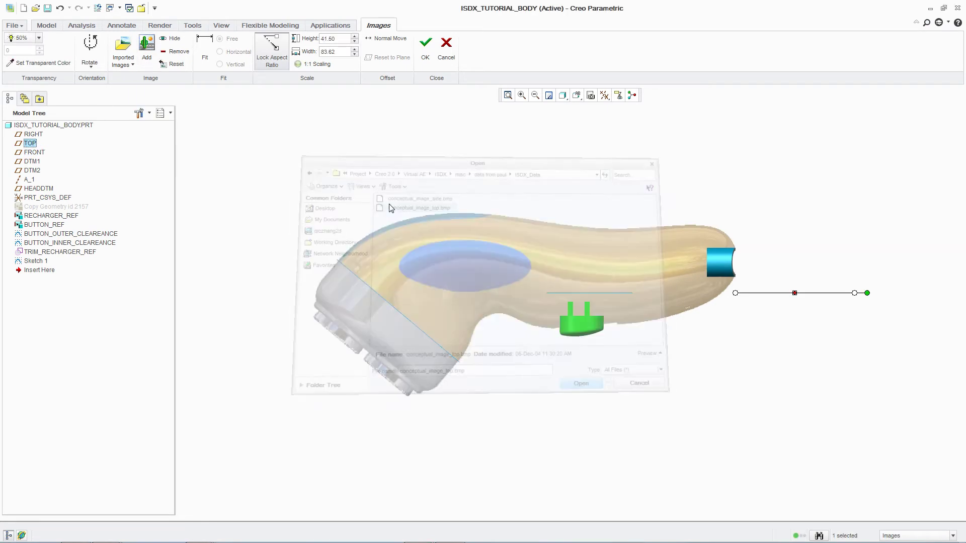
left_click(425, 55)
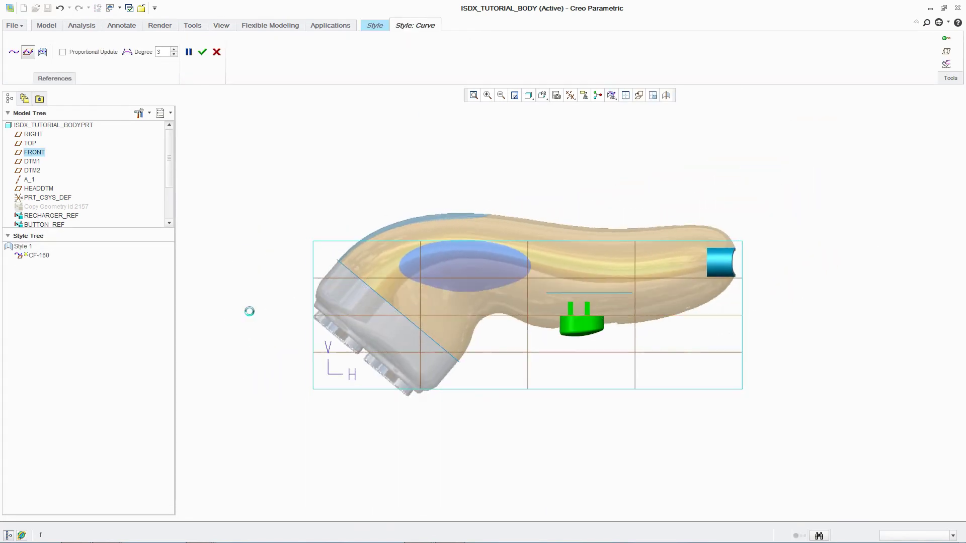
Step: Create a planar Style curve on the FRONT plane from the head sketch's upper end to the upper edge of the recharger surface
left_click(337, 259)
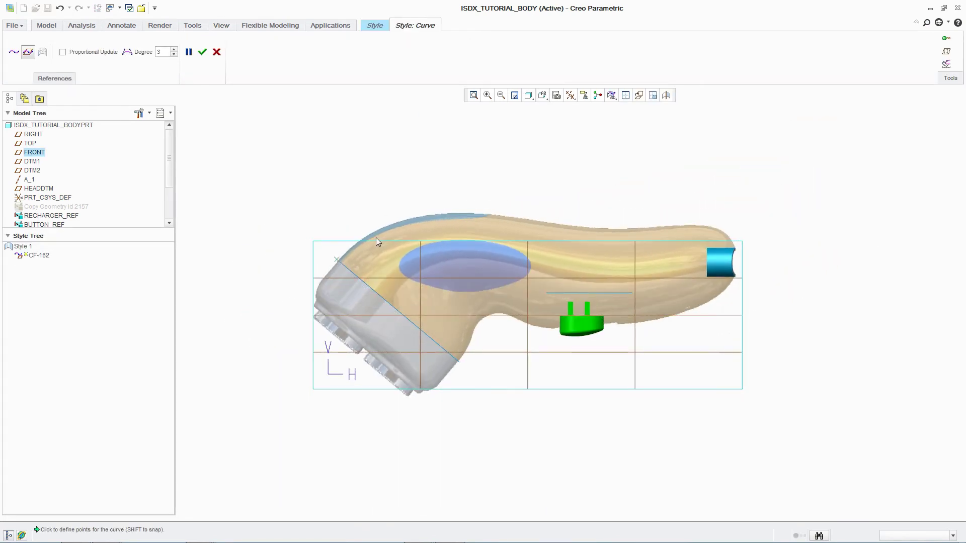
left_click(737, 248)
middle_click(667, 219)
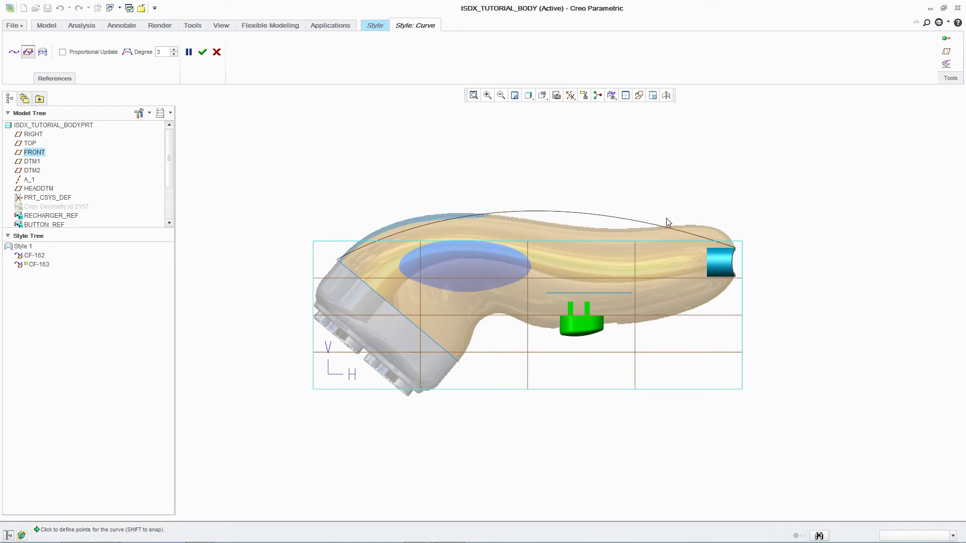
Step: Draw the lower planar profile curve from the head sketch's lower end along the image outline to the recharger surface's lower edge
left_click(459, 362)
left_click(473, 333)
left_click(555, 328)
left_click(734, 276, "shift")
middle_click(730, 302)
middle_click(734, 306)
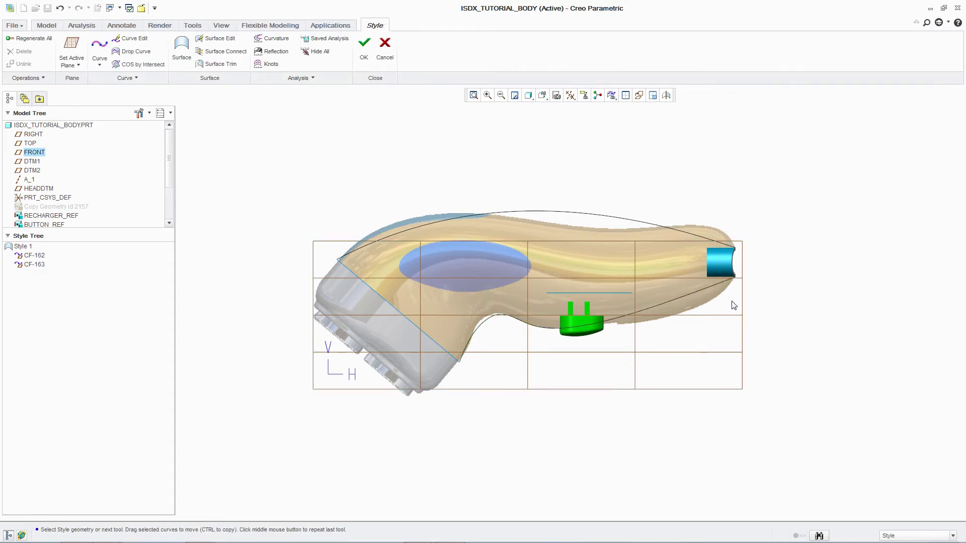
Step: Edit the upper profile curve so its tangent at the head end is normal to the HEADDTM plane
double_click(548, 211)
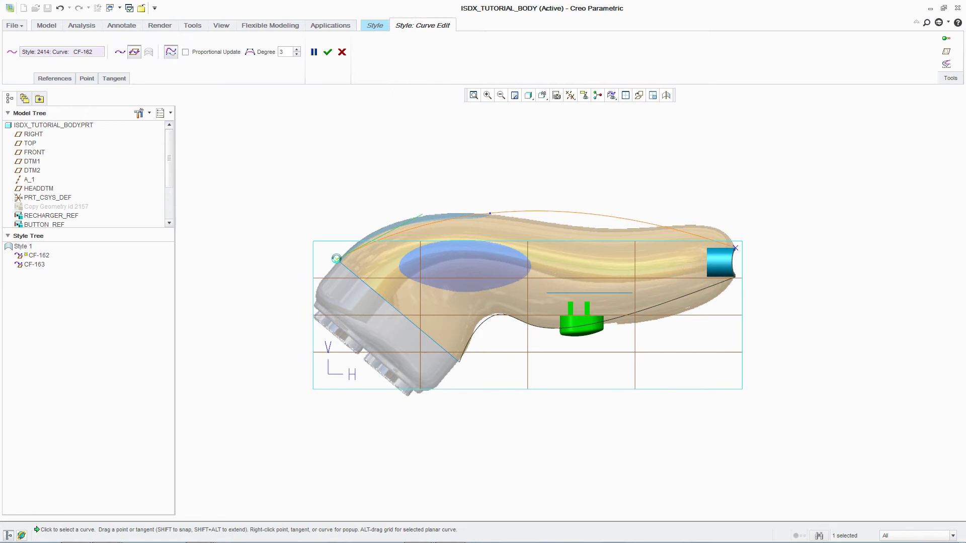
right_click(388, 234)
left_click(408, 332)
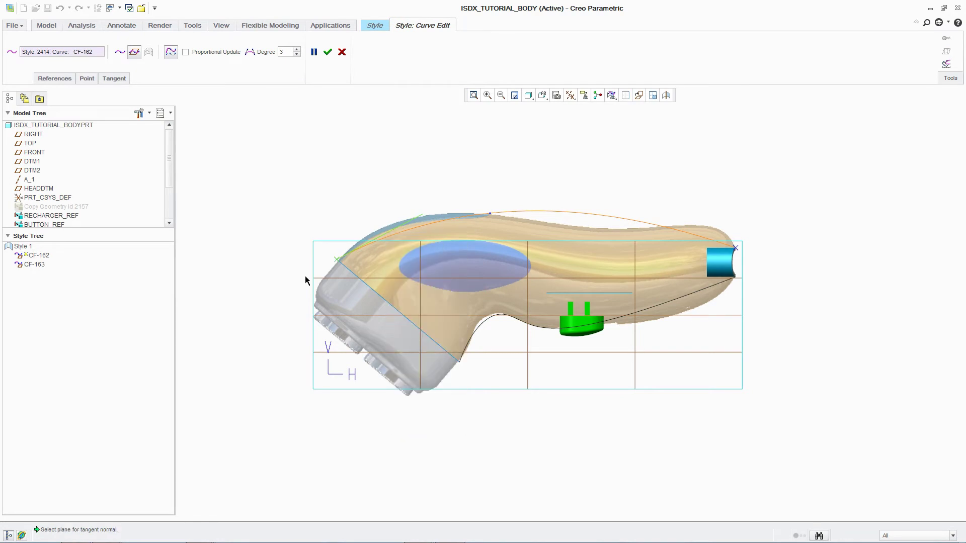
left_click(40, 189)
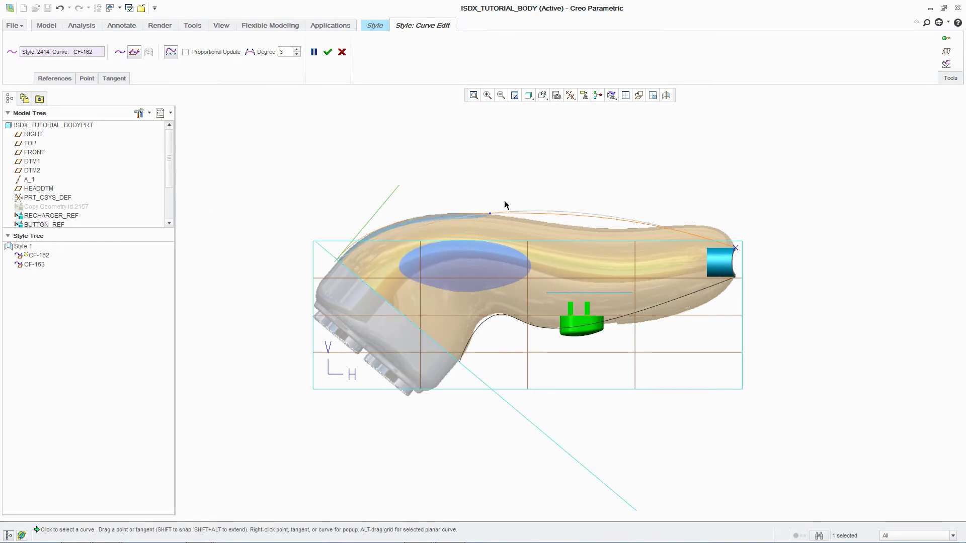
Step: Reshape the upper curve with its recharger-end tangent and intermediate point to follow the side image outline
left_click(735, 248)
left_click_drag(666, 220, 757, 204)
left_click_drag(490, 213, 544, 222)
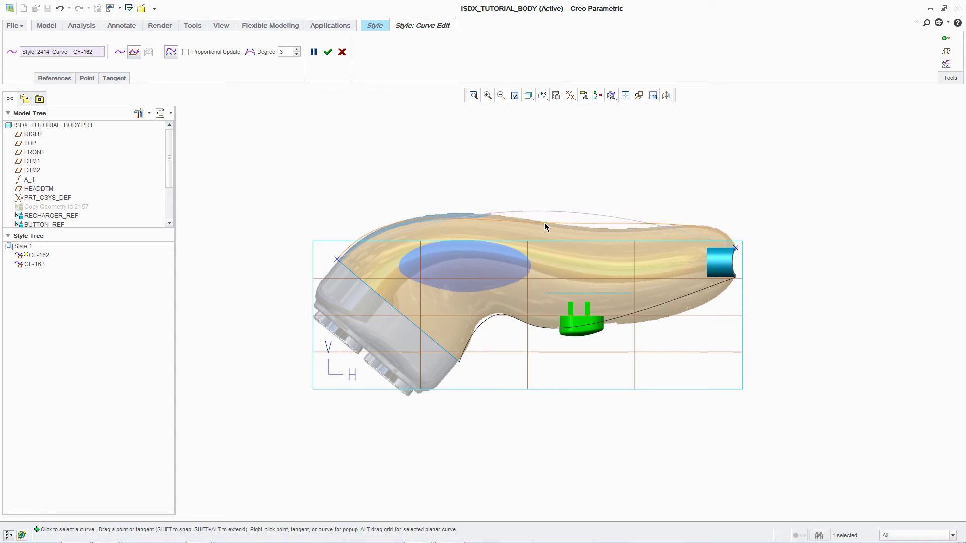
middle_click(483, 198)
middle_click(486, 198)
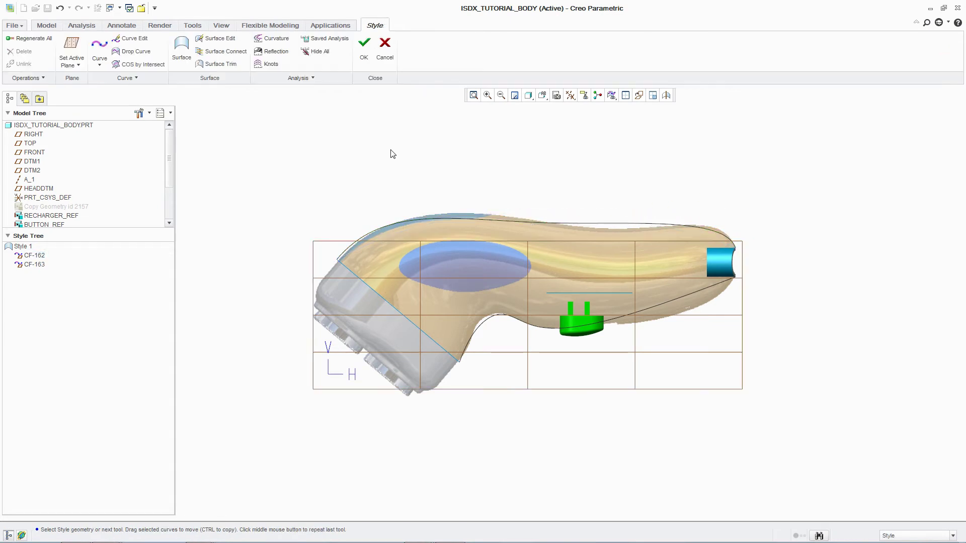
Step: Add a curvature plot to the upper curve and smooth the curve by moving its control points at degree 5
left_click(271, 40)
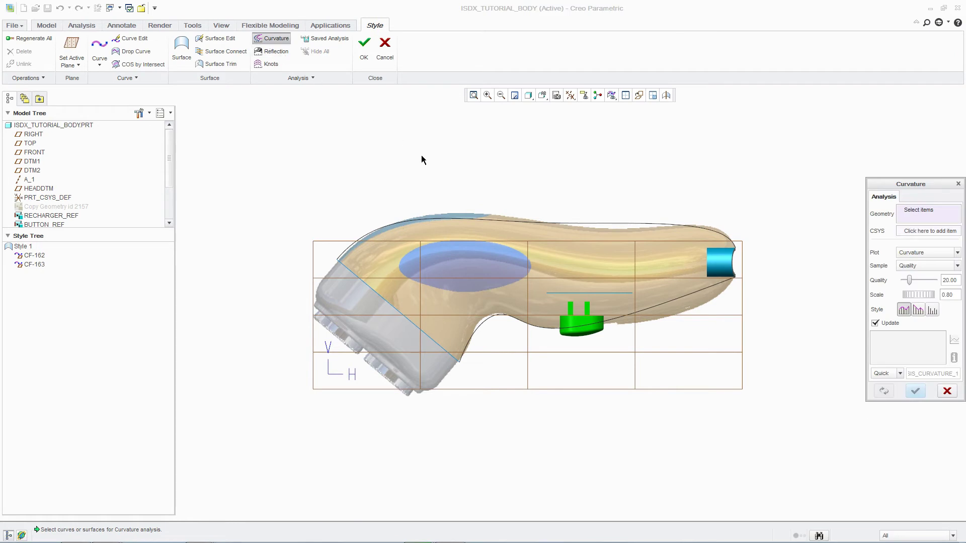
double_click(436, 216)
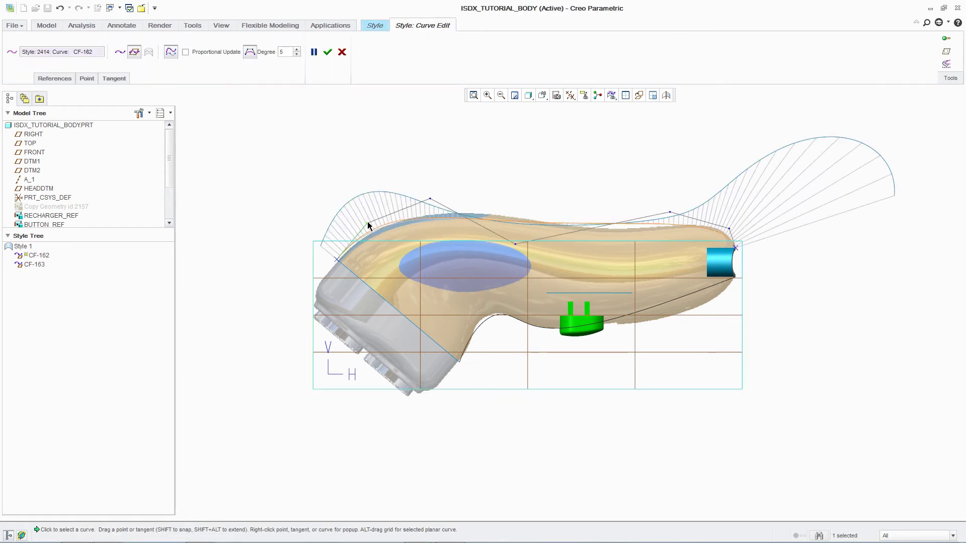
left_click_drag(431, 200, 475, 187)
left_click_drag(514, 246, 614, 266)
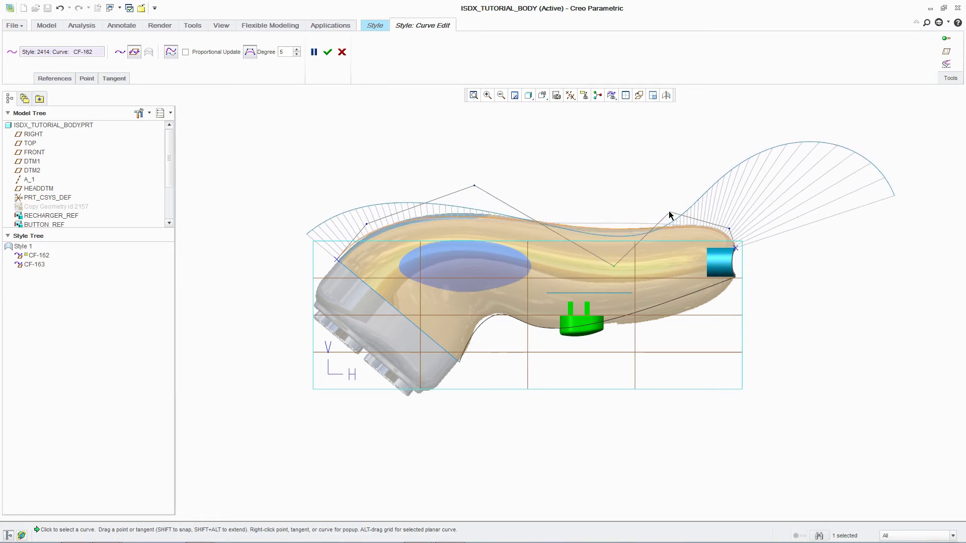
left_click_drag(670, 211, 691, 208)
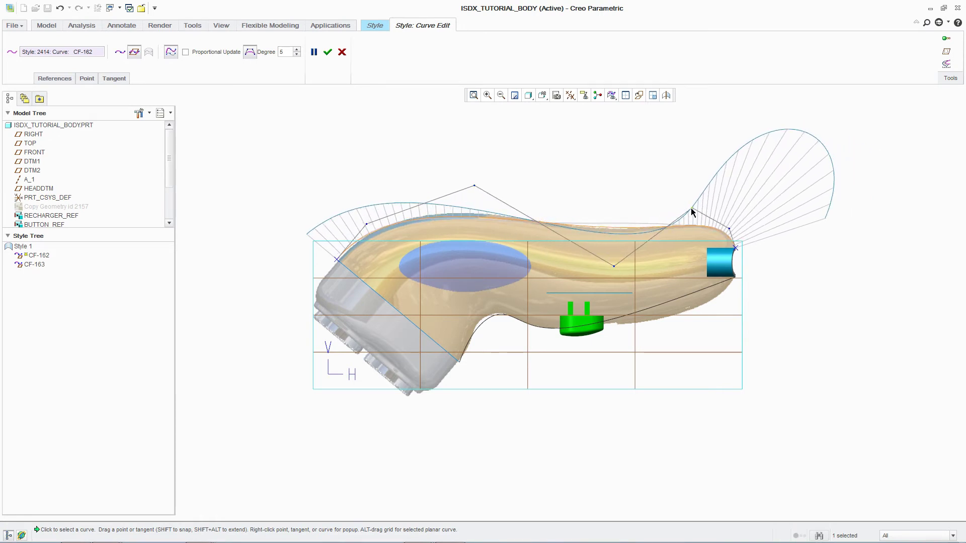
middle_click(402, 176)
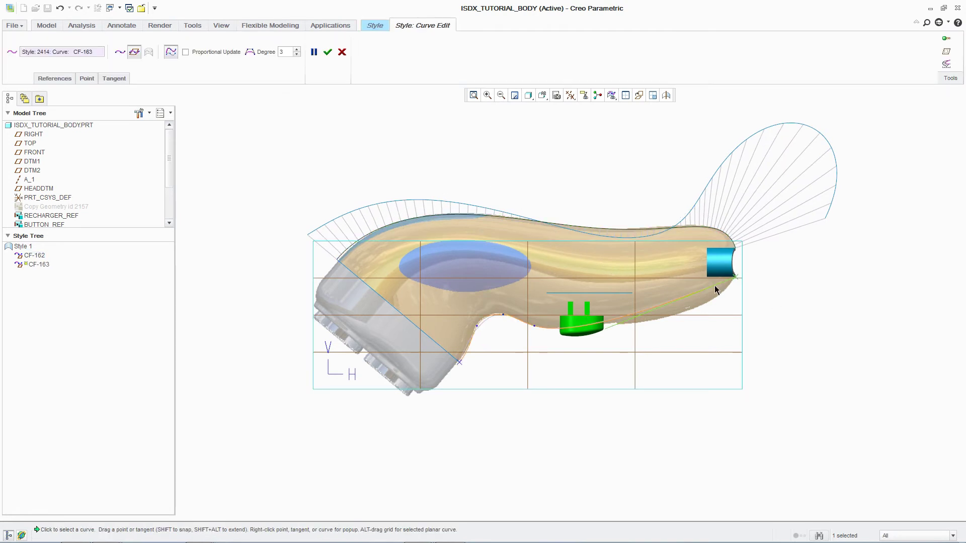
Step: Stretch the lower curve's recharger-end tangent outward so the curve follows the image outline
left_click_drag(715, 289, 811, 306)
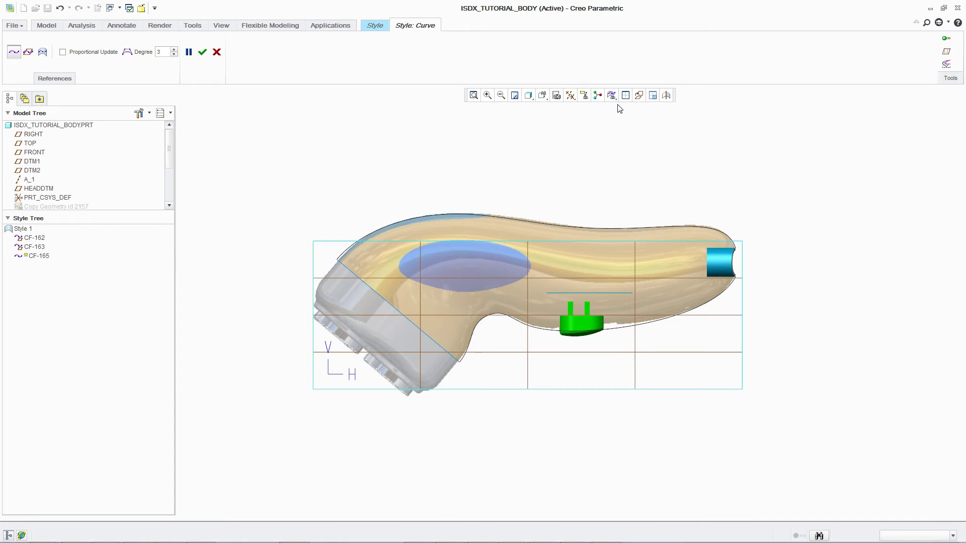
Step: Create a free curve in the four-view layout from the side of the head sketch to the recharger surface's edge
left_click(626, 96)
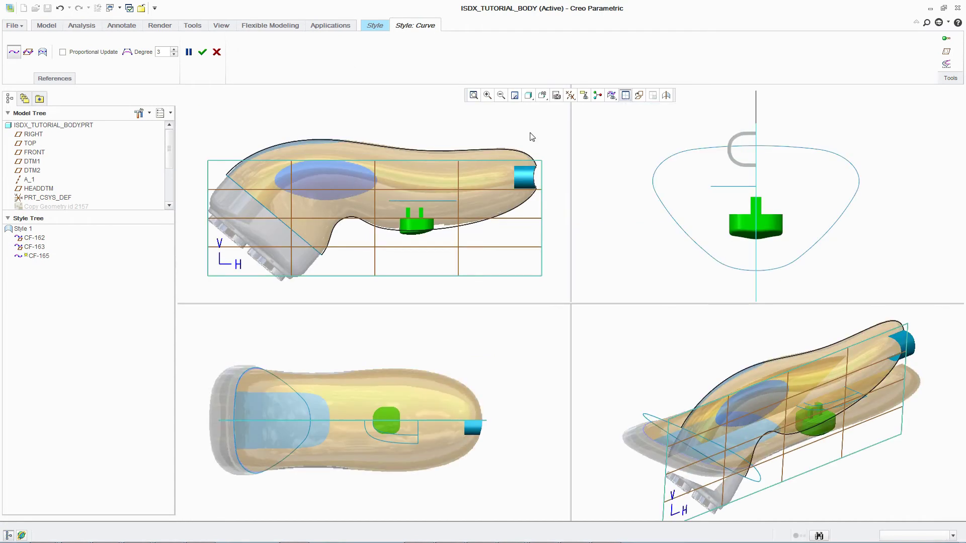
left_click(266, 207, "shift")
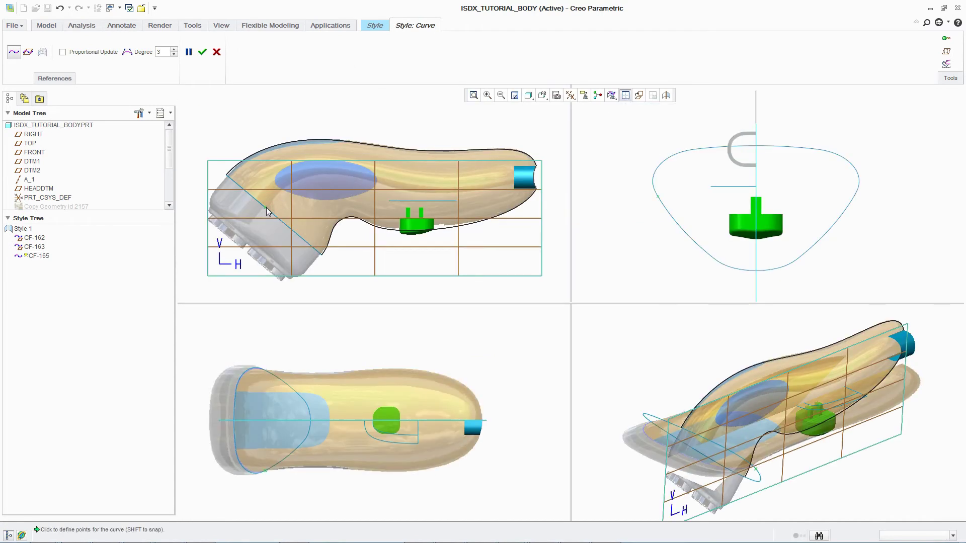
left_click(533, 178)
middle_click(494, 194)
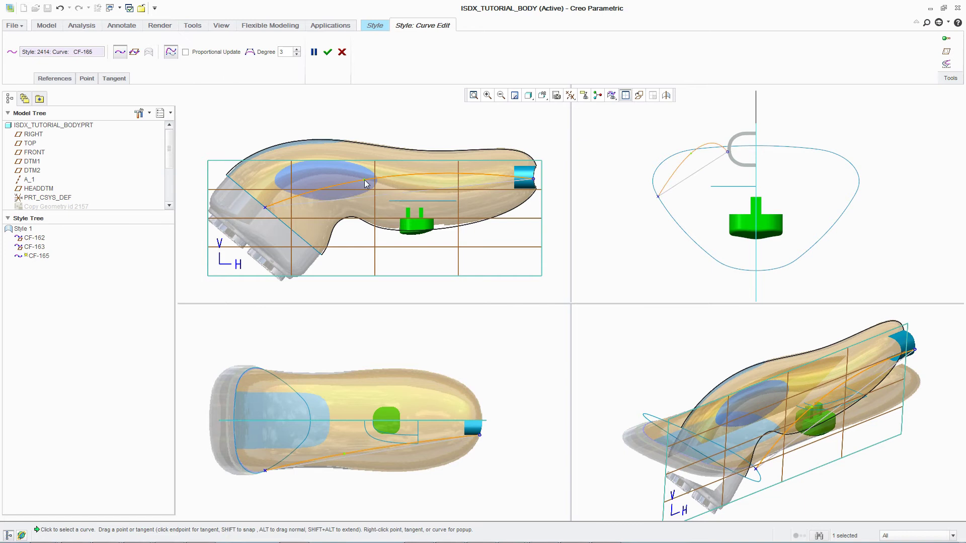
Step: Make the free side curve's head-end tangent normal to the HEADDTM plane
right_click(264, 207)
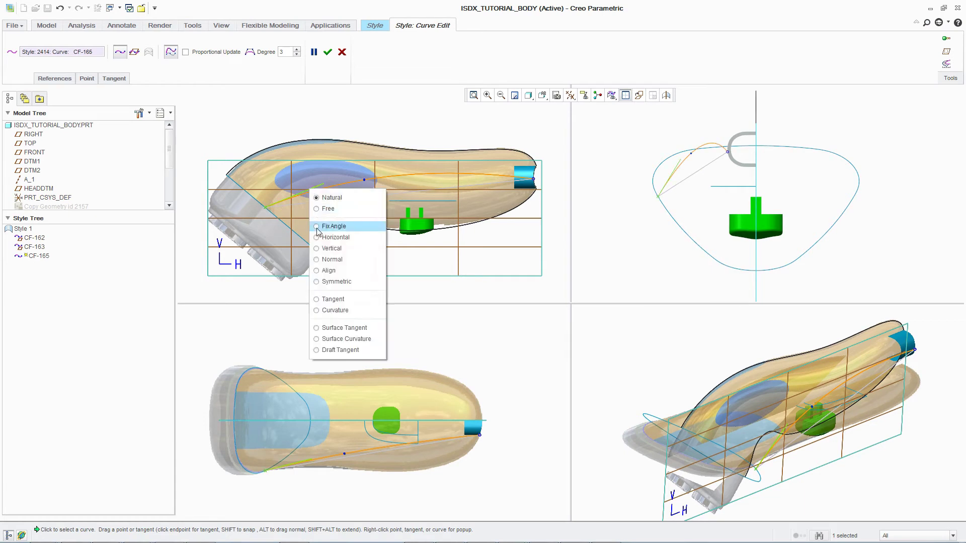
left_click(345, 222)
left_click(45, 190)
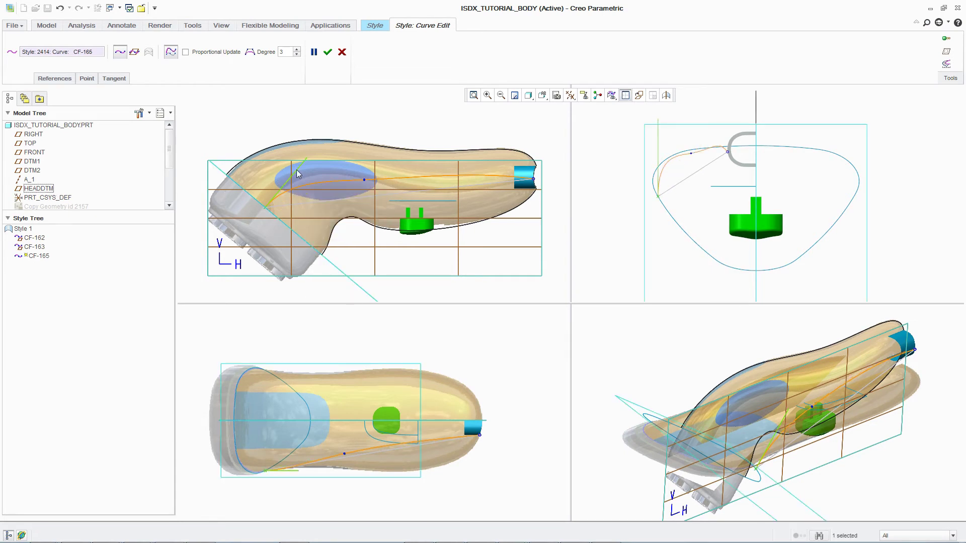
Step: Adjust the side curve's recharger-end tangent and midpoint to match the concept images in the side and top views
left_click_drag(535, 181, 442, 210)
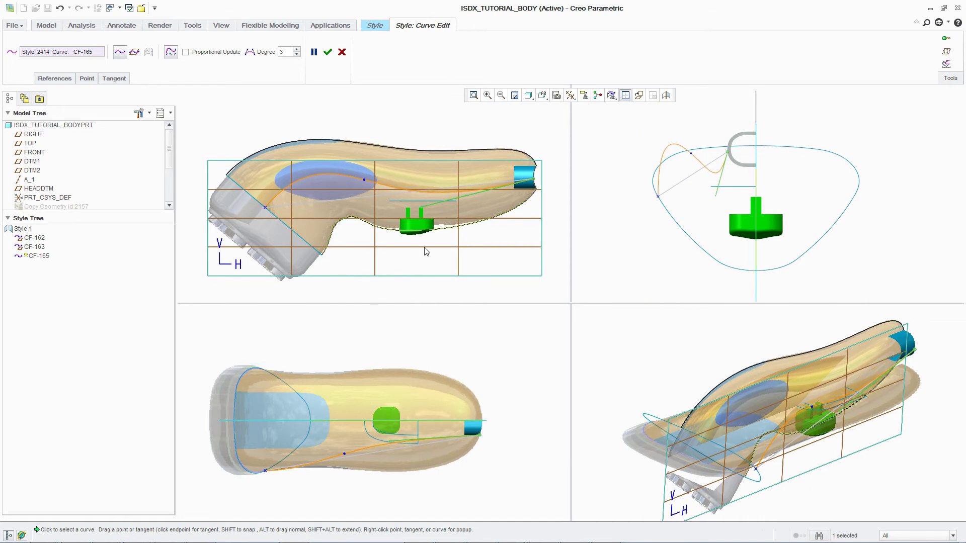
left_click_drag(344, 454, 345, 469)
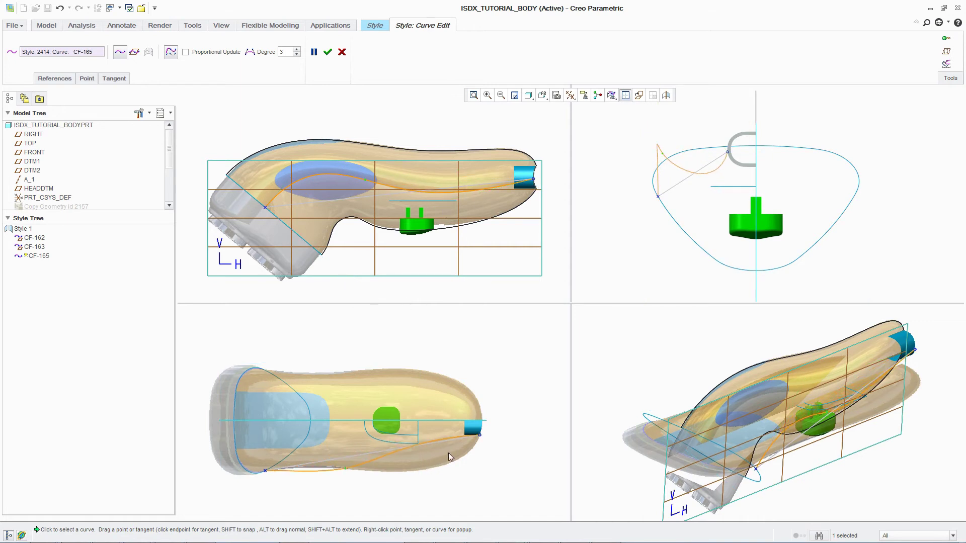
left_click(479, 436)
left_click_drag(455, 438, 527, 493)
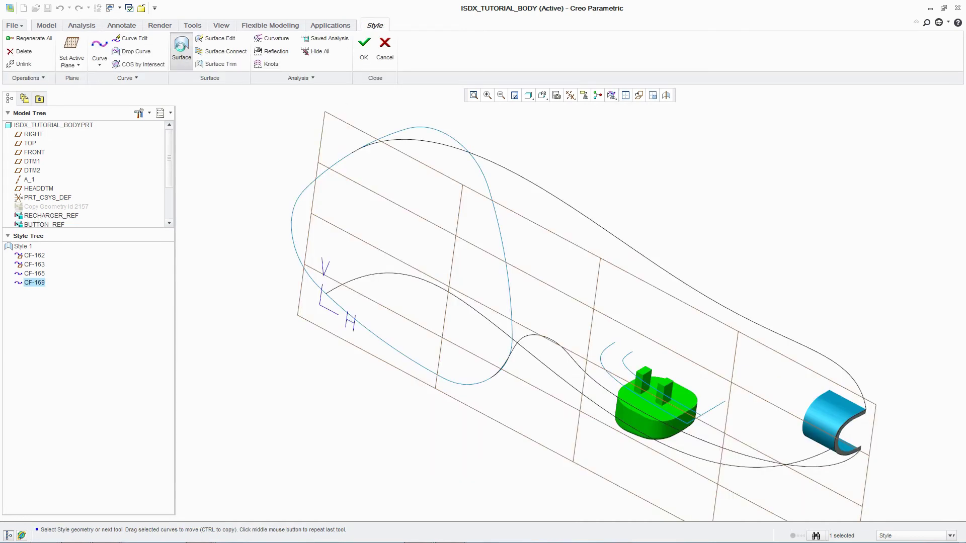
Step: Create a Style surface bounded by the recharger edge, upper profile curve, head sketch and side curve
left_click(181, 48)
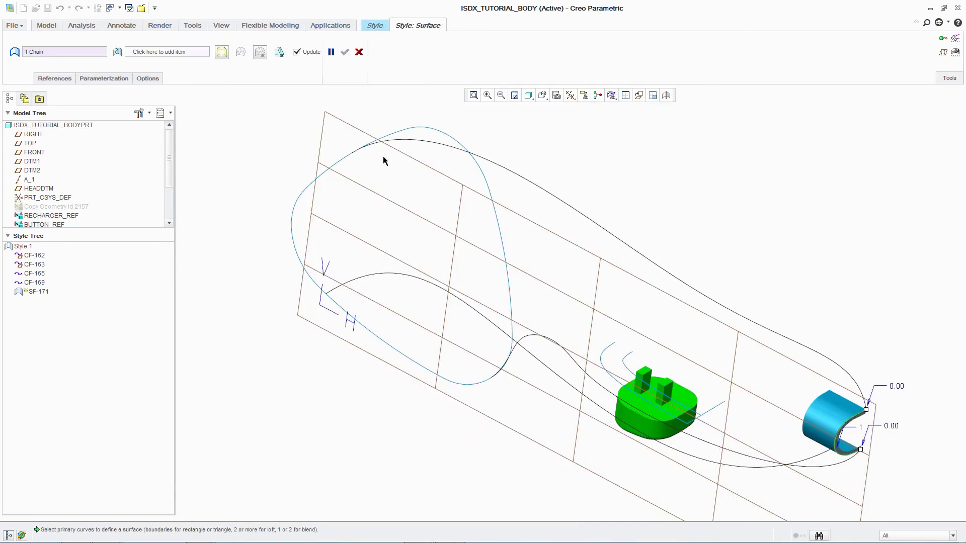
left_click(458, 152)
left_click(339, 166)
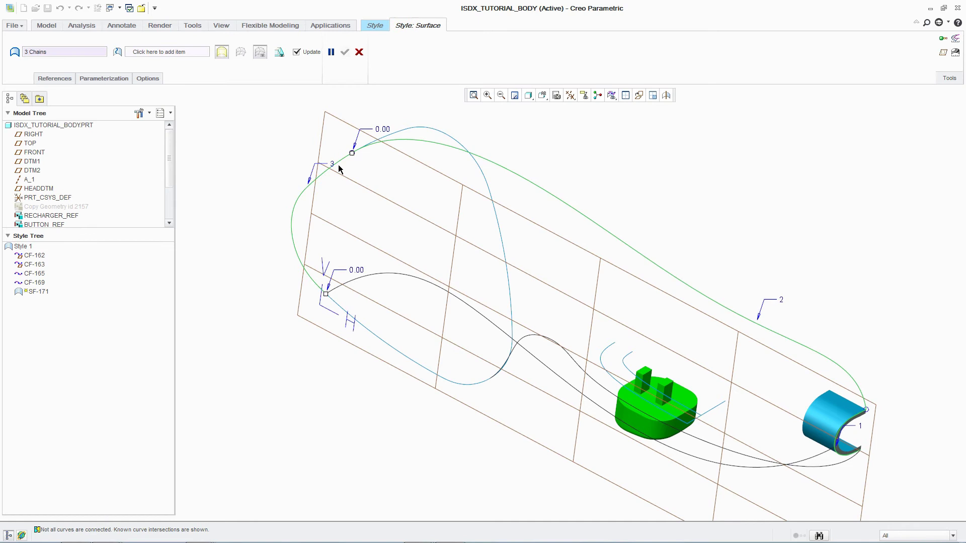
left_click(373, 279)
middle_click(288, 199)
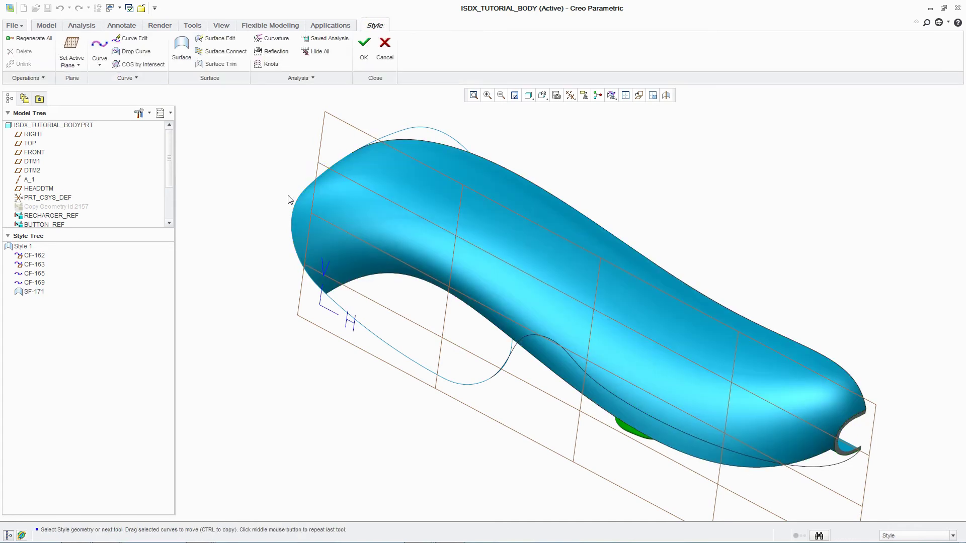
Step: Create a planar cross-section curve across the middle of the body, starting on the upper profile curve
left_click(99, 46)
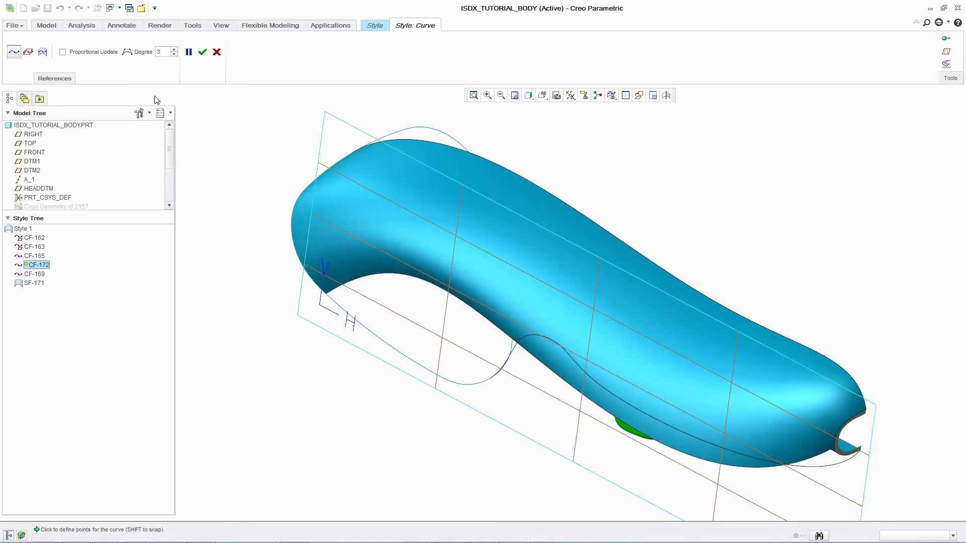
left_click(27, 52)
left_click(585, 216, "shift")
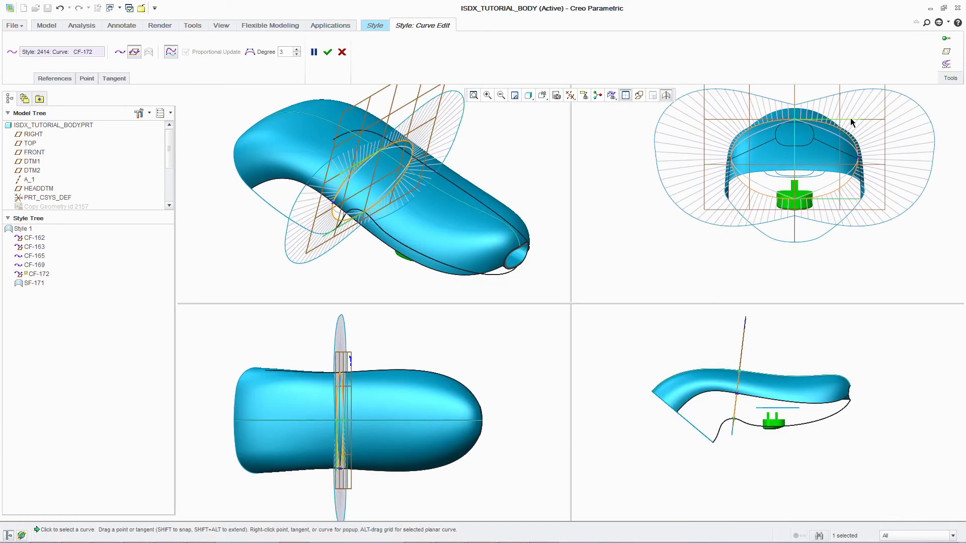
Step: Shorten the cross-section curve's upper tangent and copy the curve toward the recharger end of the body
left_click_drag(851, 119, 836, 123)
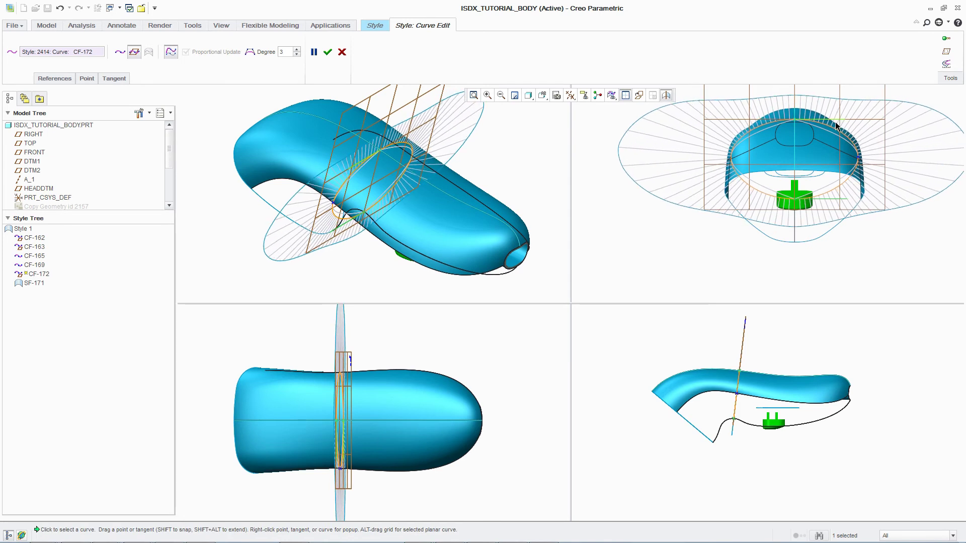
left_click_drag(372, 179, 439, 230, "ctrl")
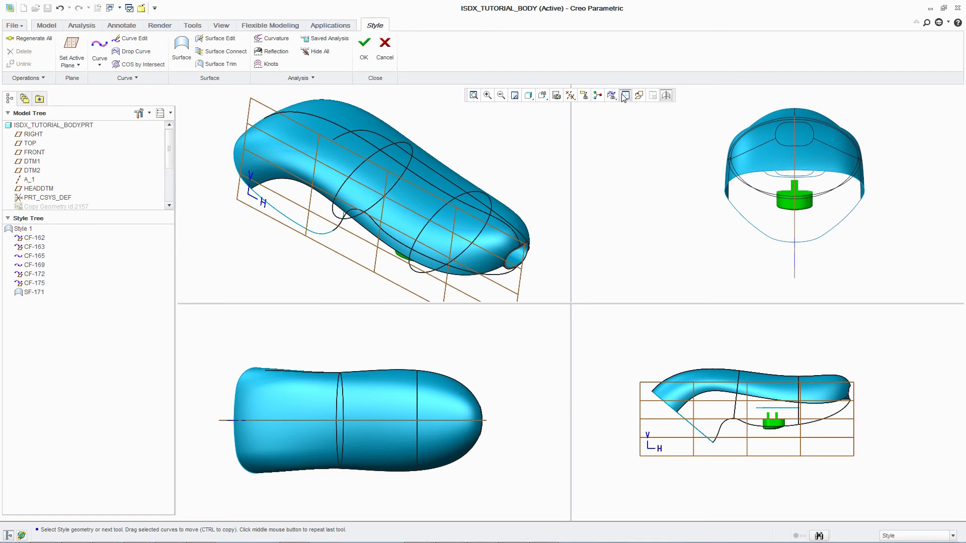
Step: Redefine the upper Style surface by adding the middle and recharger-end cross-section curves as internal curves
left_click(625, 96)
double_click(411, 178)
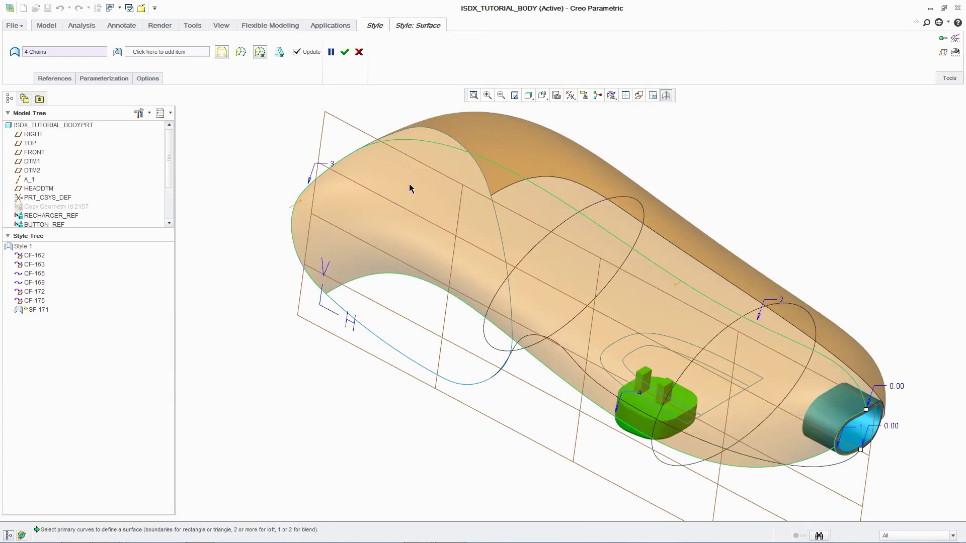
left_click(184, 53)
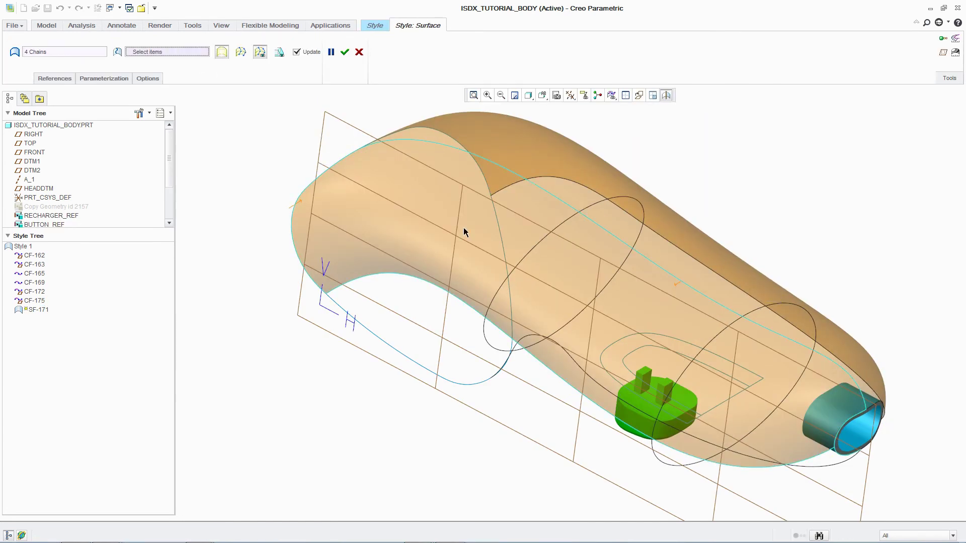
left_click(518, 262)
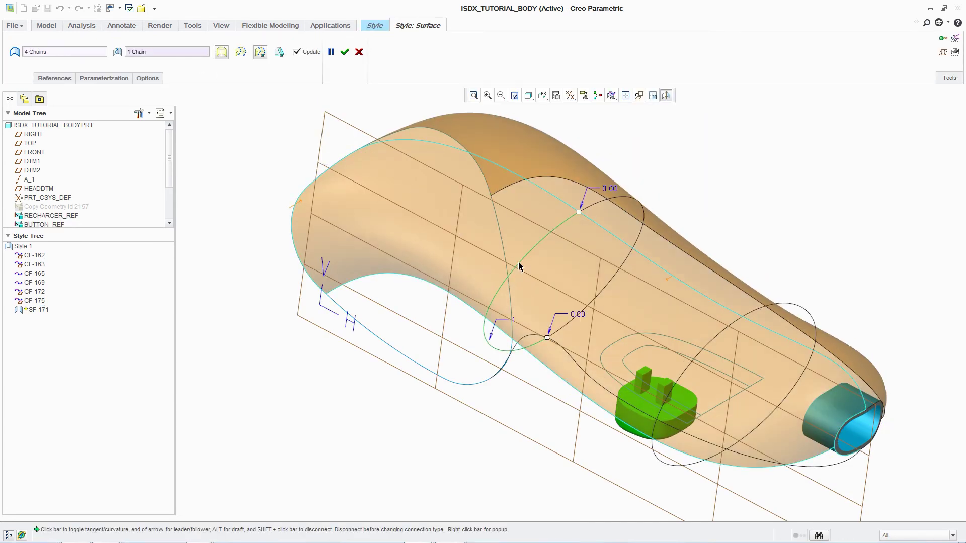
left_click(704, 346, "ctrl")
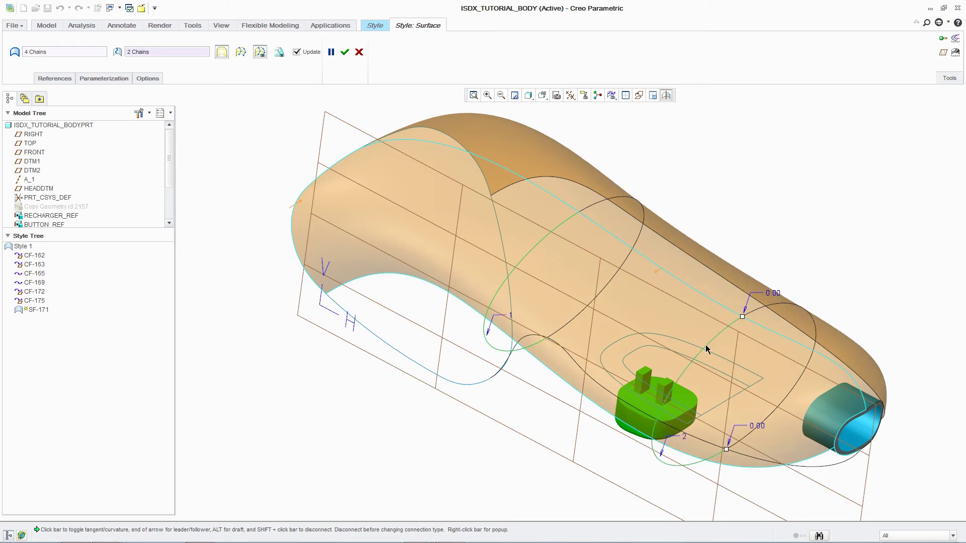
middle_click(654, 180)
Step: Create a lower Style surface bounded by the middle cross-section, side curve, recharger edge and lower profile curve, with the recharger-end cross-section as internal curve
key("a")
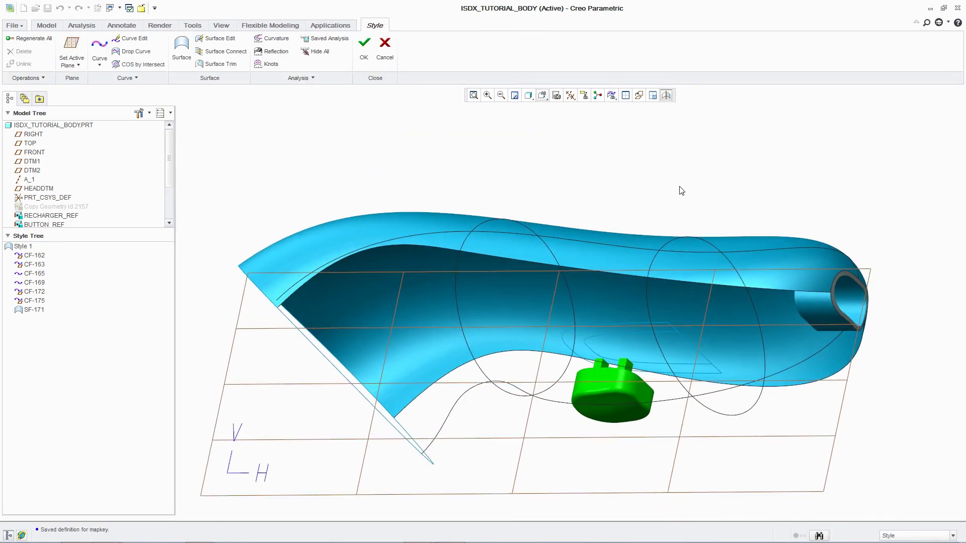
left_click(182, 48)
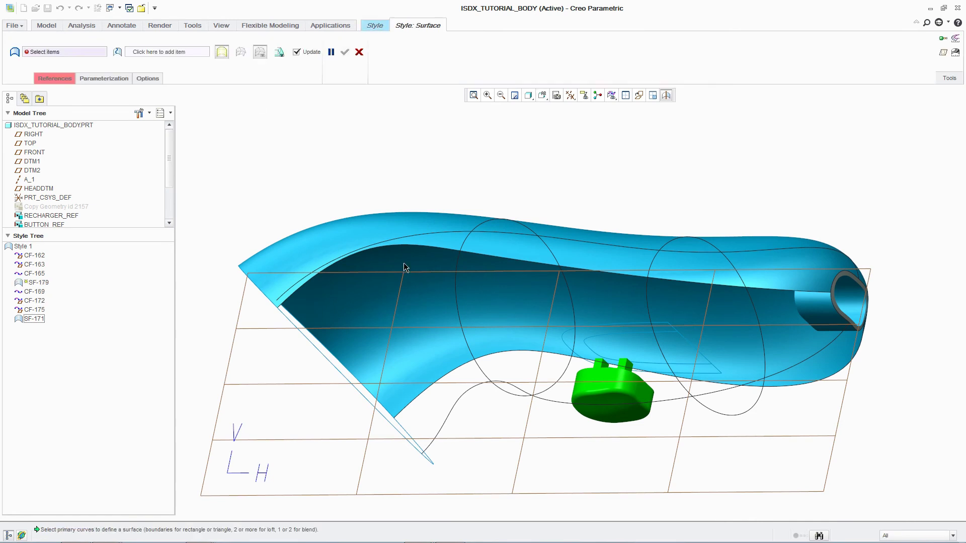
left_click(458, 317)
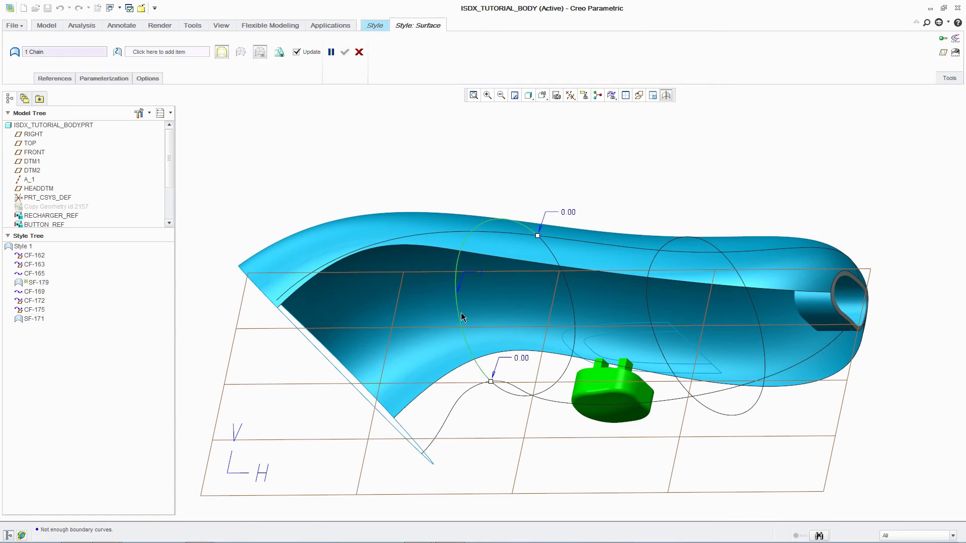
left_click(639, 280, "ctrl")
left_click(837, 310, "ctrl")
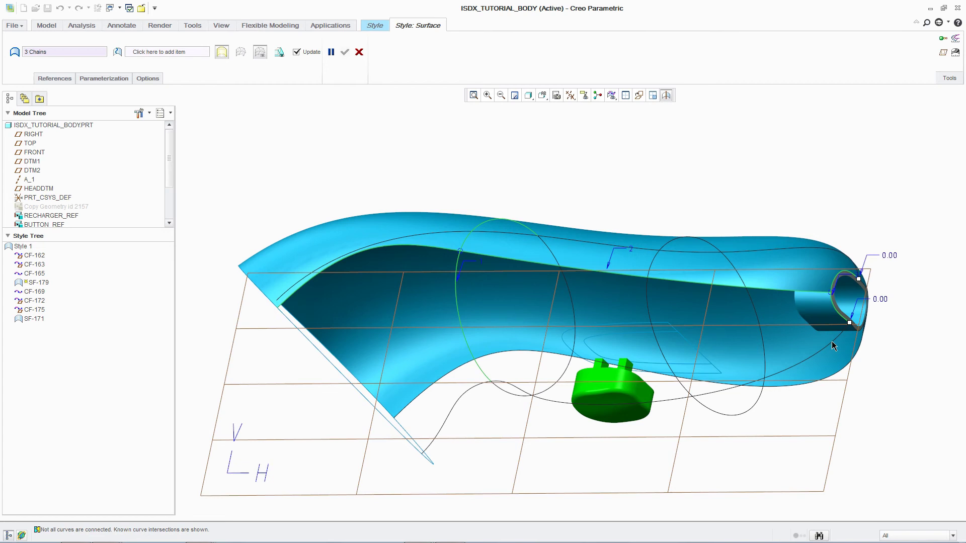
left_click(834, 346, "ctrl")
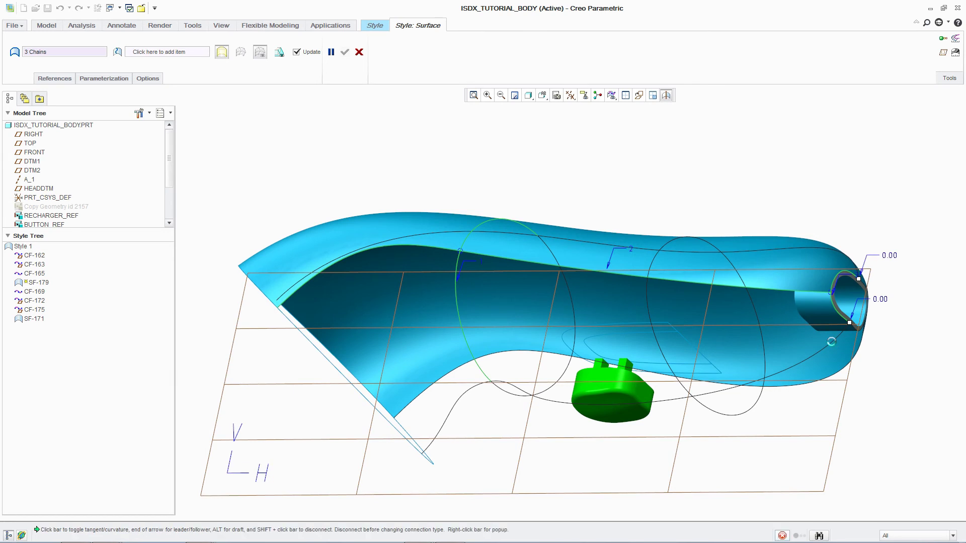
left_click(160, 52)
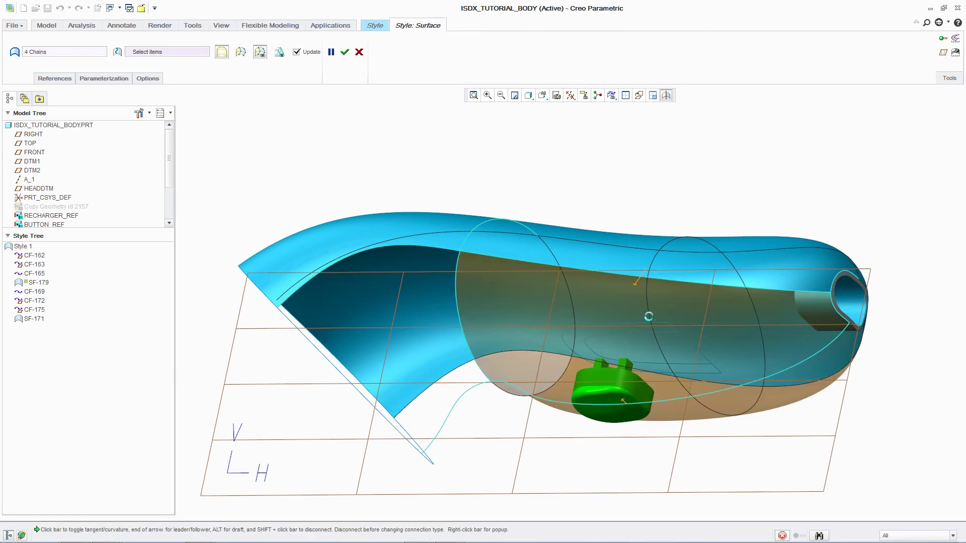
middle_click(539, 204)
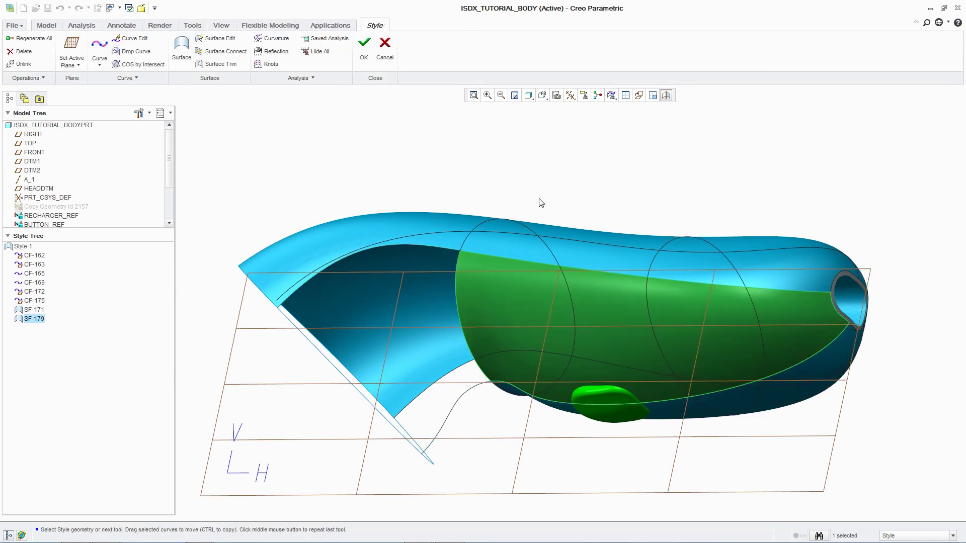
Step: Create a Style surface bounded by the side curve, middle cross-section, lower profile curve and head sketch, changing its connection at the cross-section
left_click(181, 48)
left_click(389, 248)
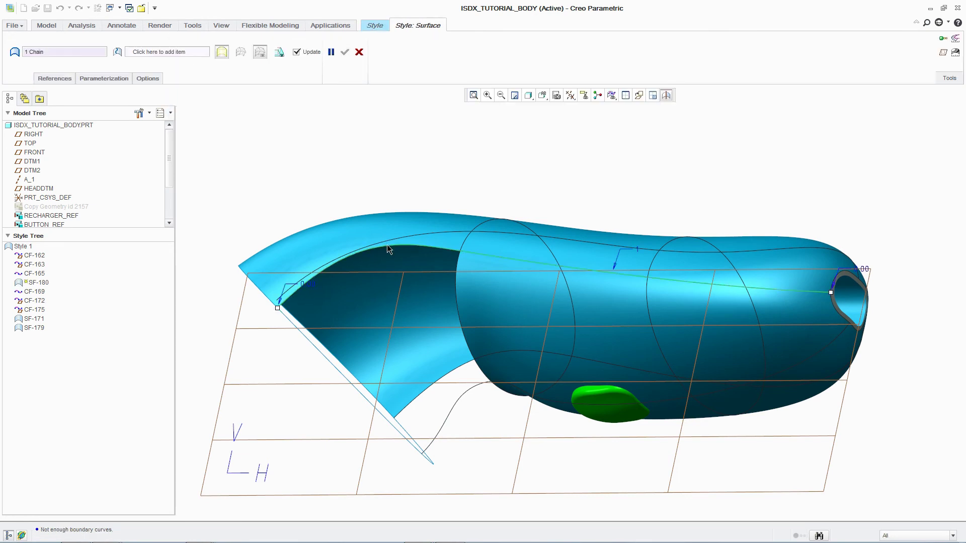
left_click(461, 318, "ctrl")
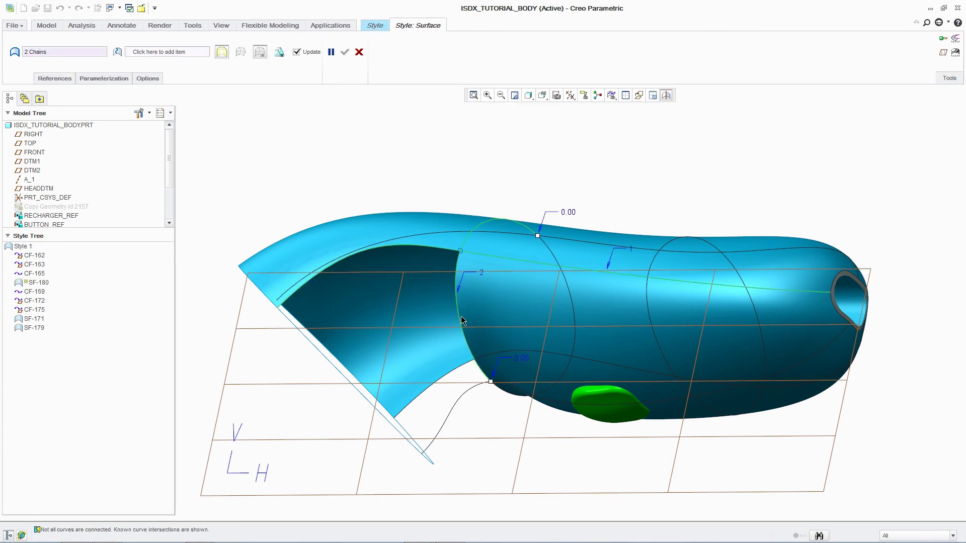
left_click(460, 395, "ctrl")
left_click(345, 379, "ctrl")
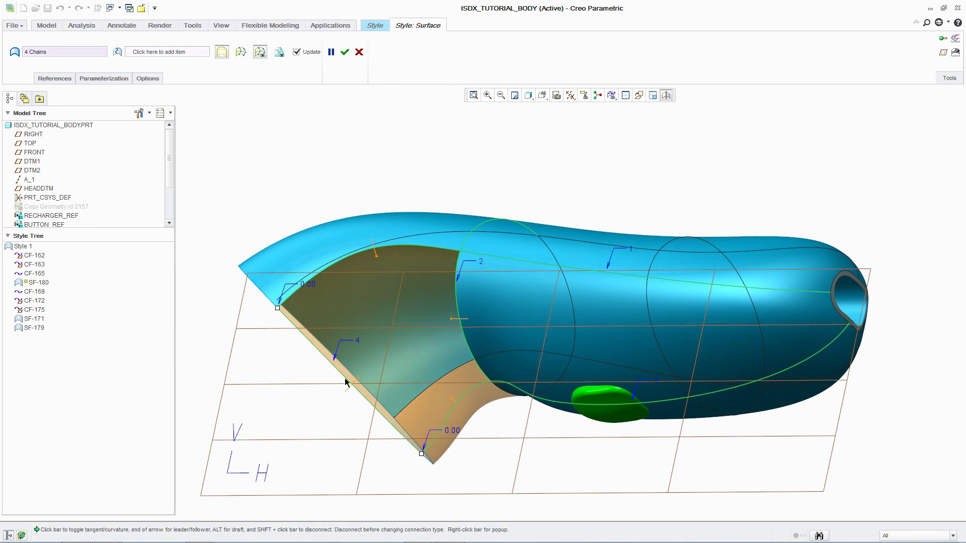
right_click(453, 320)
left_click(473, 380)
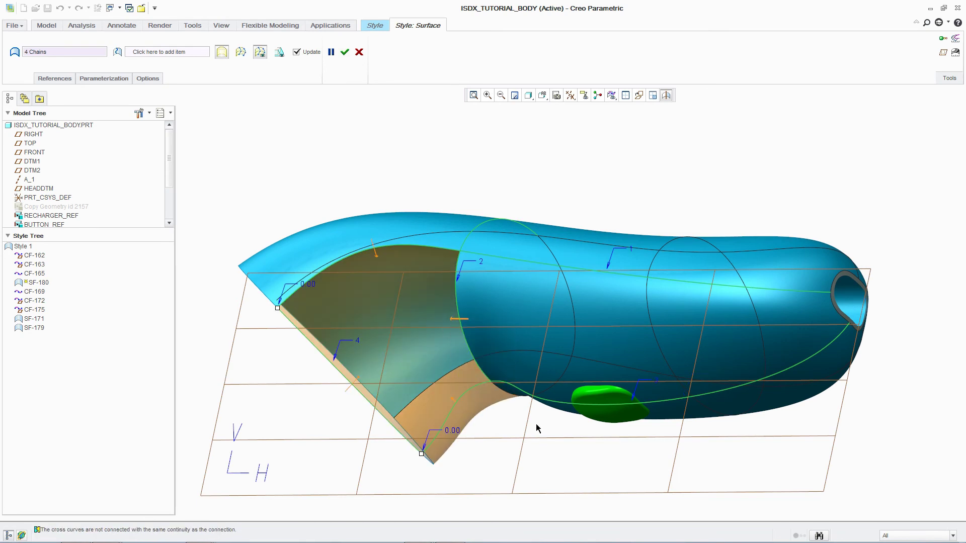
middle_click(536, 424)
left_click(537, 424)
Step: Run a Reflection analysis on the body surfaces and examine the stripe flow across the surface boundaries
key("ctrl+d")
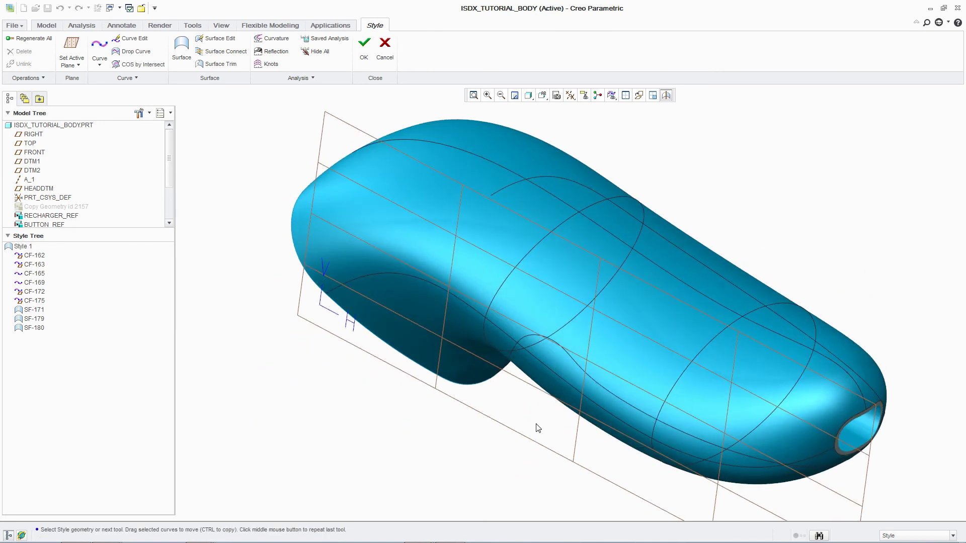
left_click(272, 51)
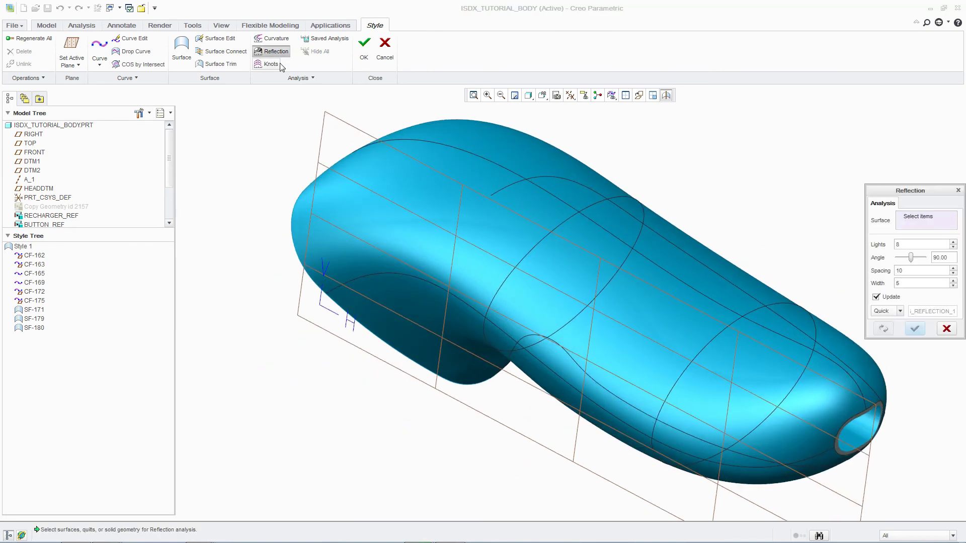
left_click(387, 192)
left_click(388, 192)
mouse_move(388, 192)
middle_mouse_down()
mouse_move(424, 138)
mouse_move(414, 97)
mouse_move(390, 85)
mouse_move(409, 103)
mouse_move(400, 119)
middle_mouse_up()
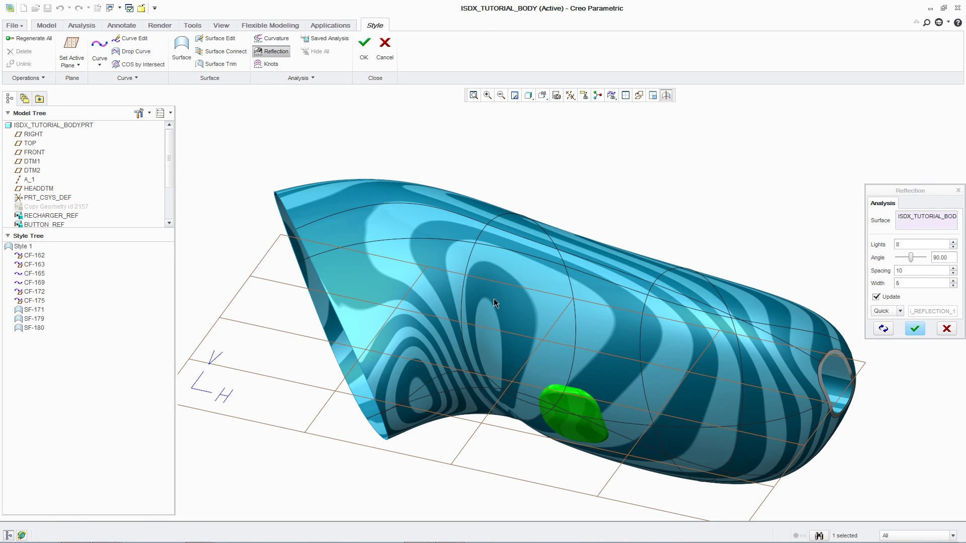
mouse_move(495, 302)
middle_mouse_down()
mouse_move(488, 356)
mouse_move(459, 334)
mouse_move(461, 343)
middle_mouse_up()
Step: Switch to the SHAVER_ISDX assembly and inspect how the body fits the shaver head and recharger
key("ctrl+d")
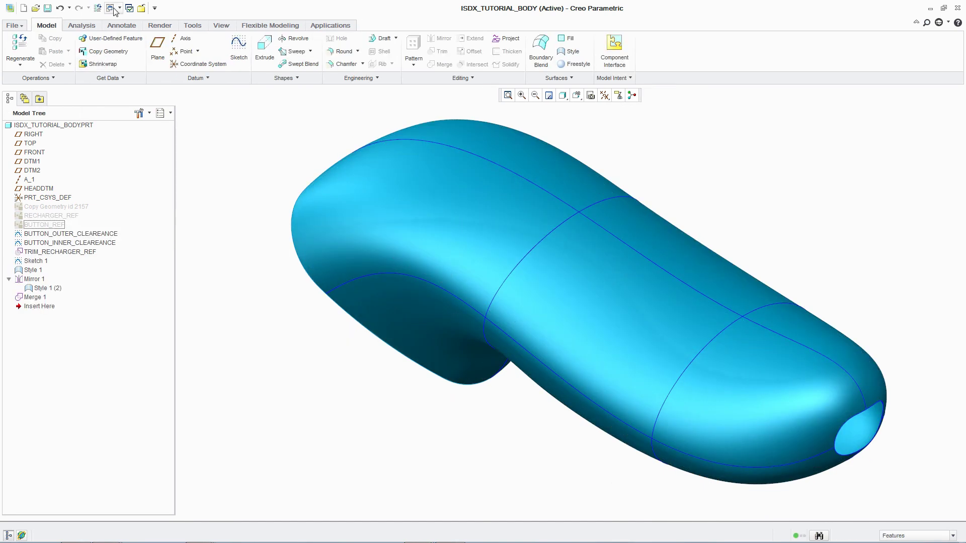
left_click(115, 8)
left_click(119, 23)
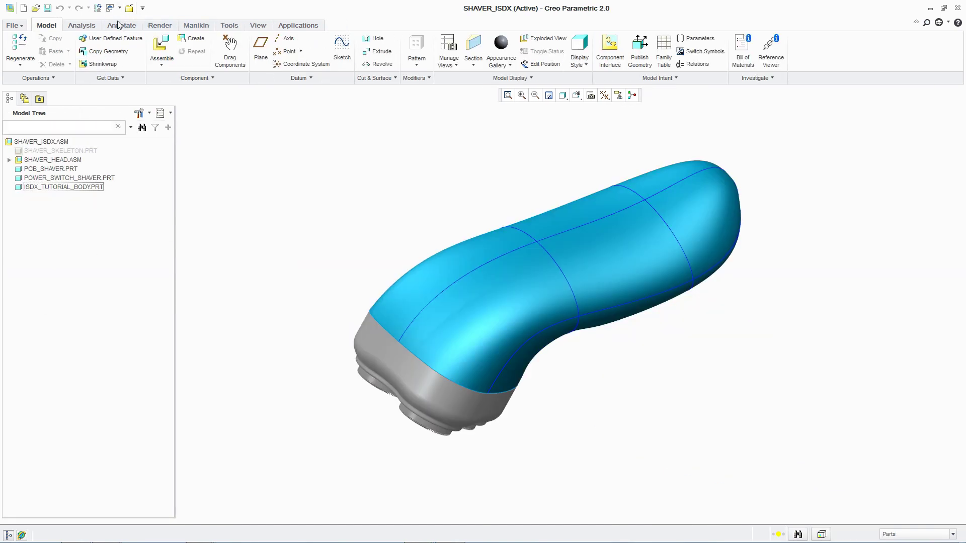
mouse_move(582, 281)
middle_mouse_down()
mouse_move(583, 237)
mouse_move(549, 196)
mouse_move(502, 274)
middle_mouse_up()
Step: In the ISDX_TUTORIAL_BODY part, change the HEADDTM datum plane's angle to 55° and regenerate the body
left_click(119, 7)
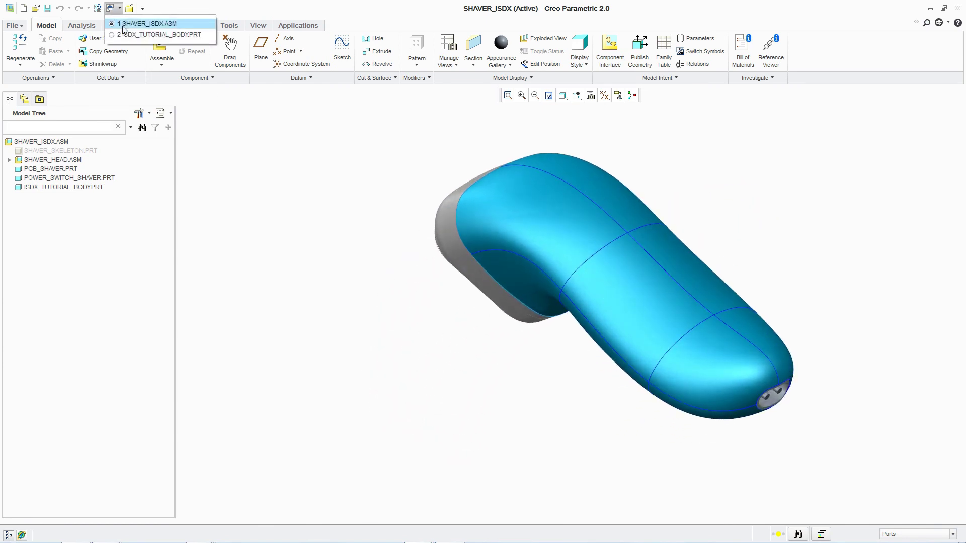
left_click(131, 33)
key("f")
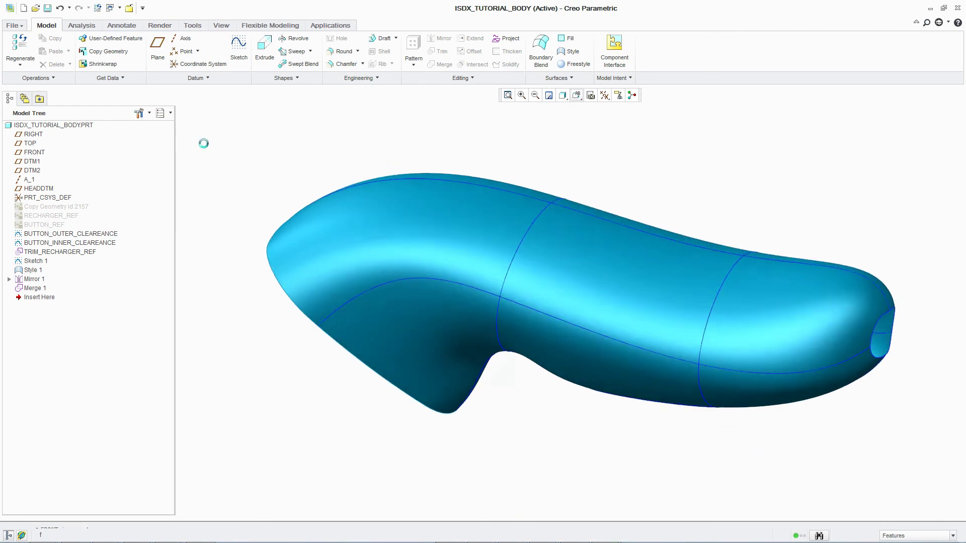
left_click(38, 188)
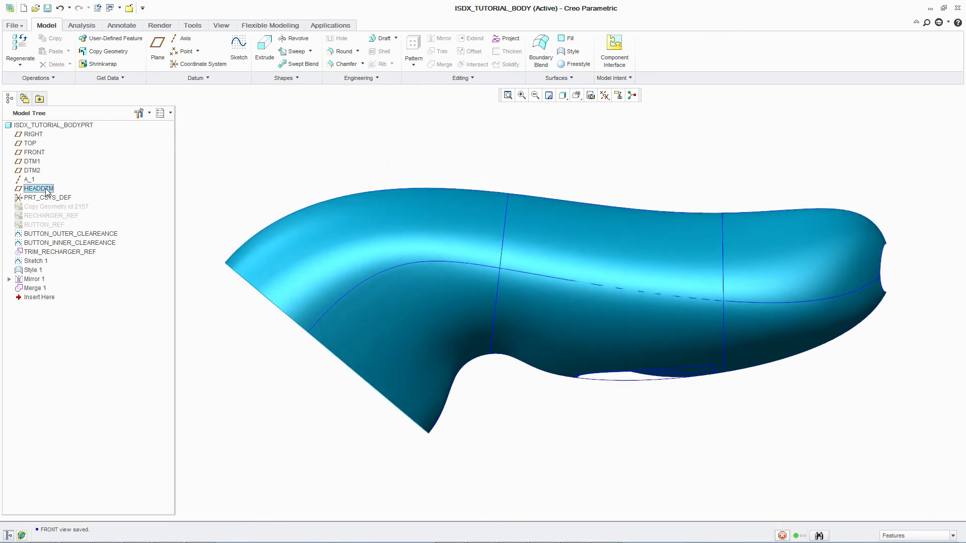
right_click(44, 189)
left_click(72, 255)
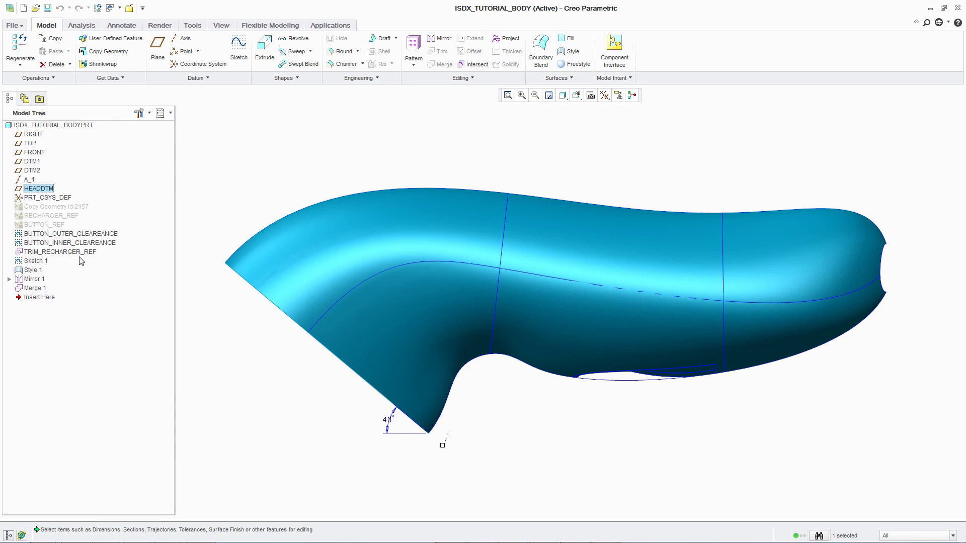
left_click_drag(442, 446, 412, 411)
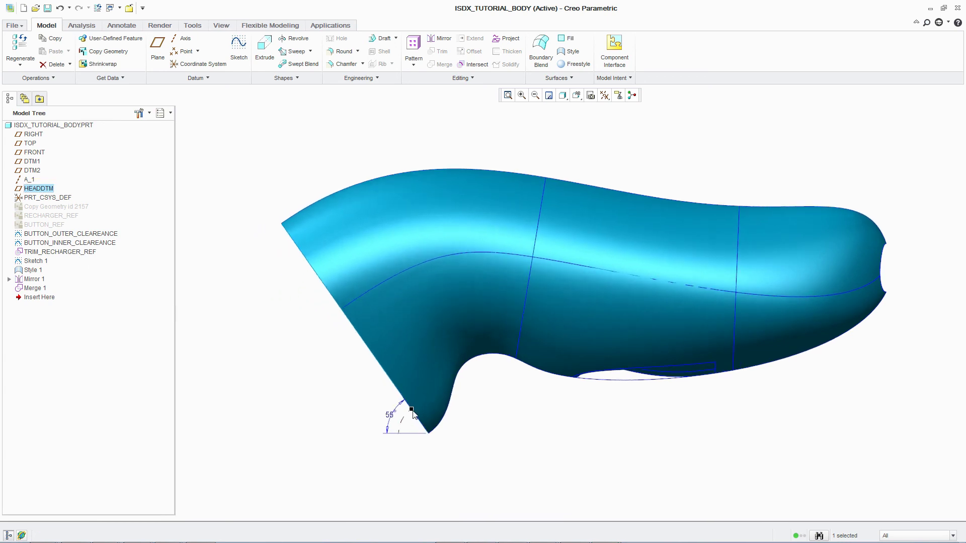
left_click(321, 386)
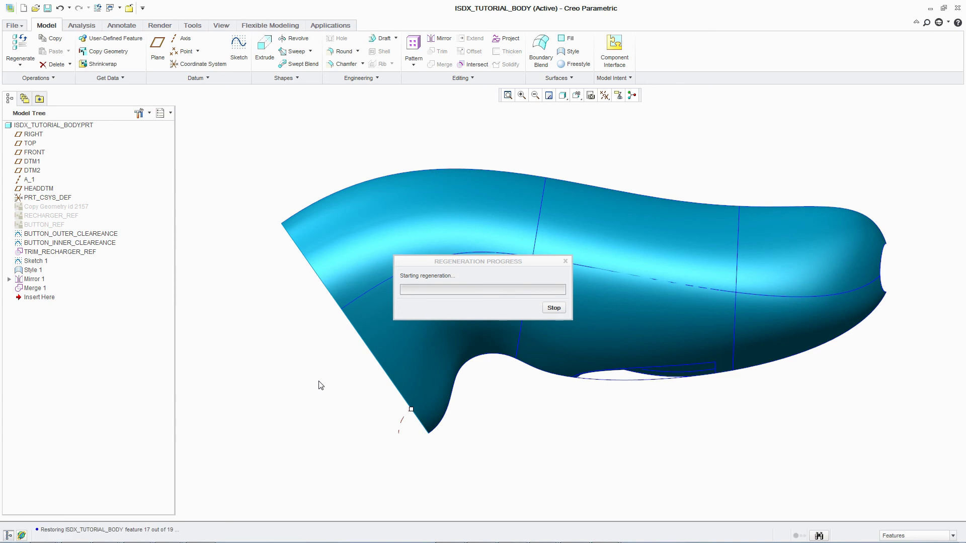
Step: Return to the SHAVER_ISDX assembly and examine the head's fit on the modified body from several orientations
key("ctrl+d")
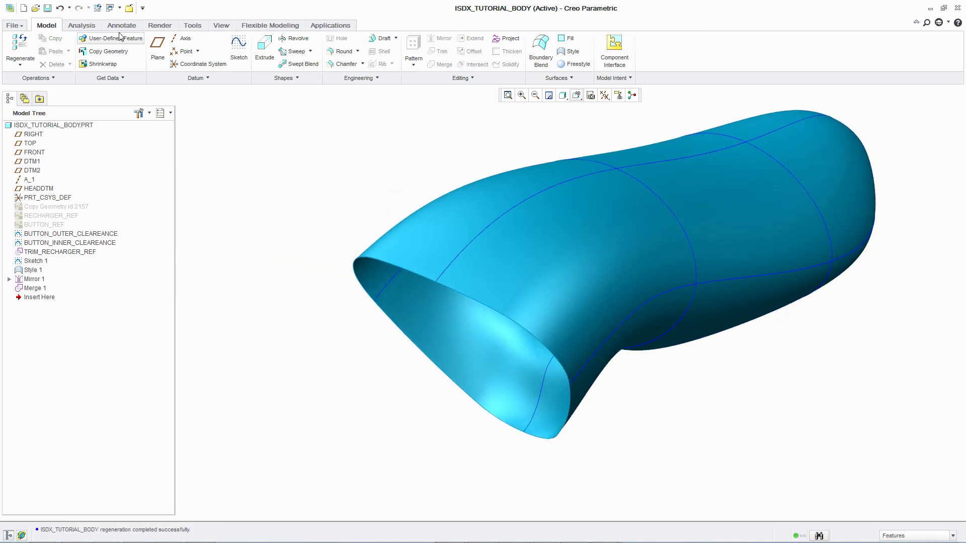
left_click(111, 8)
left_click(146, 24)
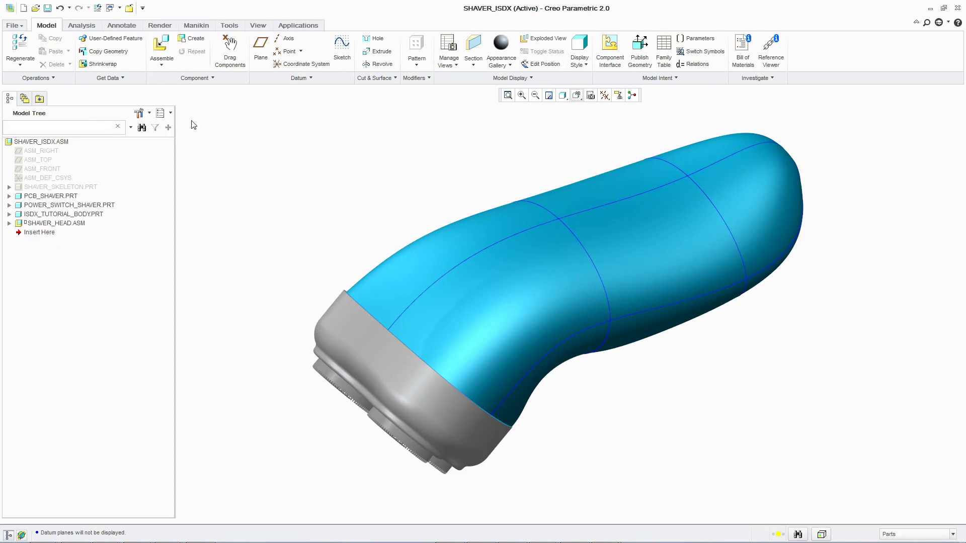
key("ctrl+d")
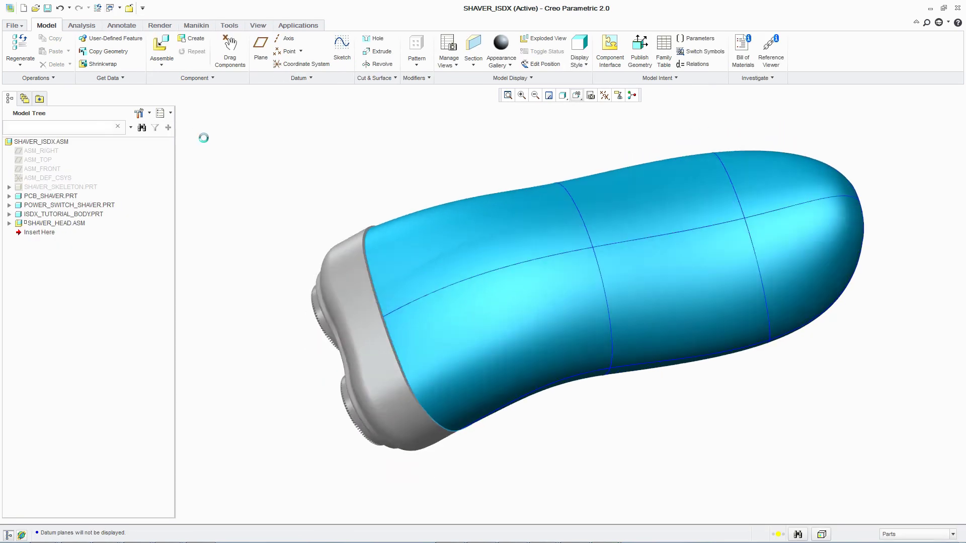
key("ctrl+d")
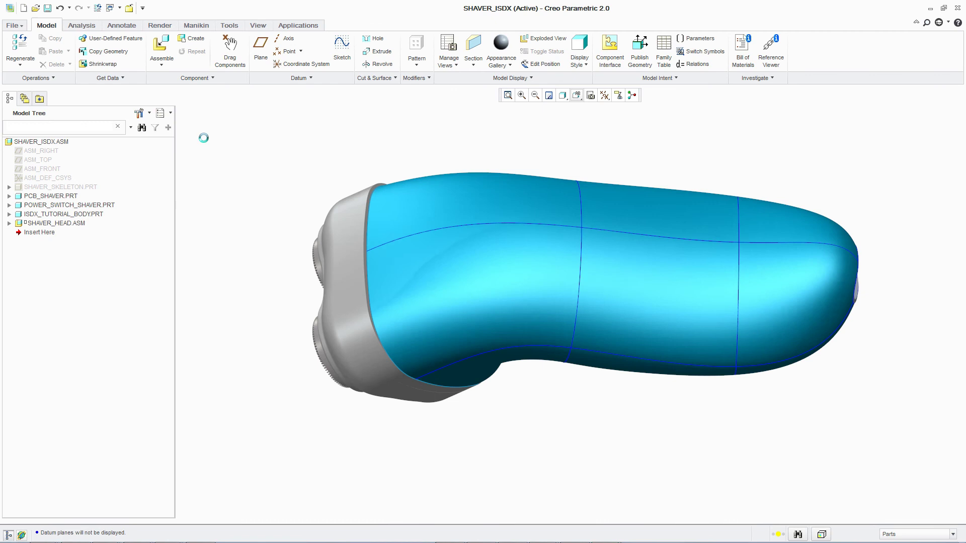
key("ctrl+d")
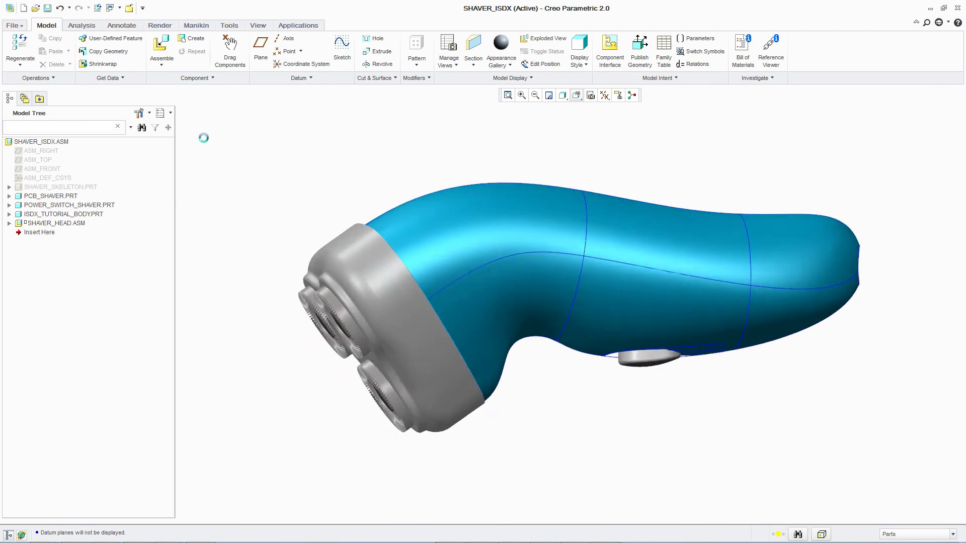
key("ctrl+d")
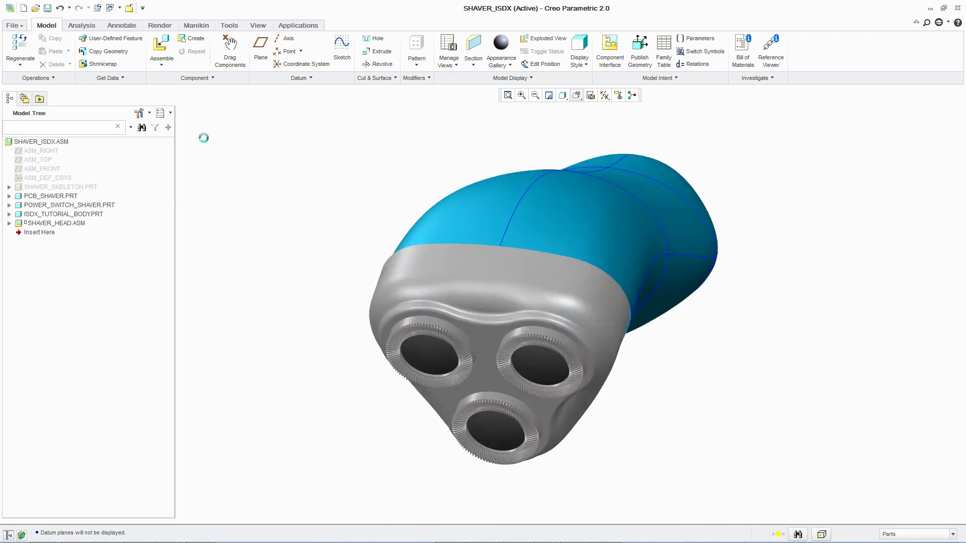